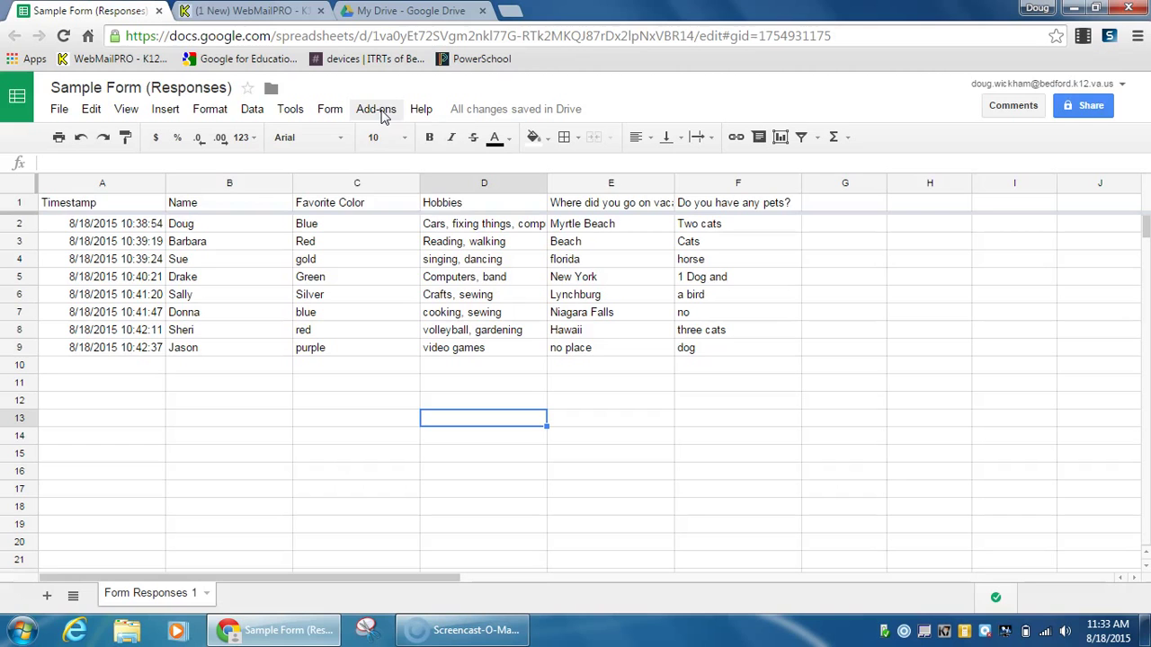
Step: Open the gallery of available spreadsheet add-ons and browse the offered ones
click(384, 114)
click(416, 142)
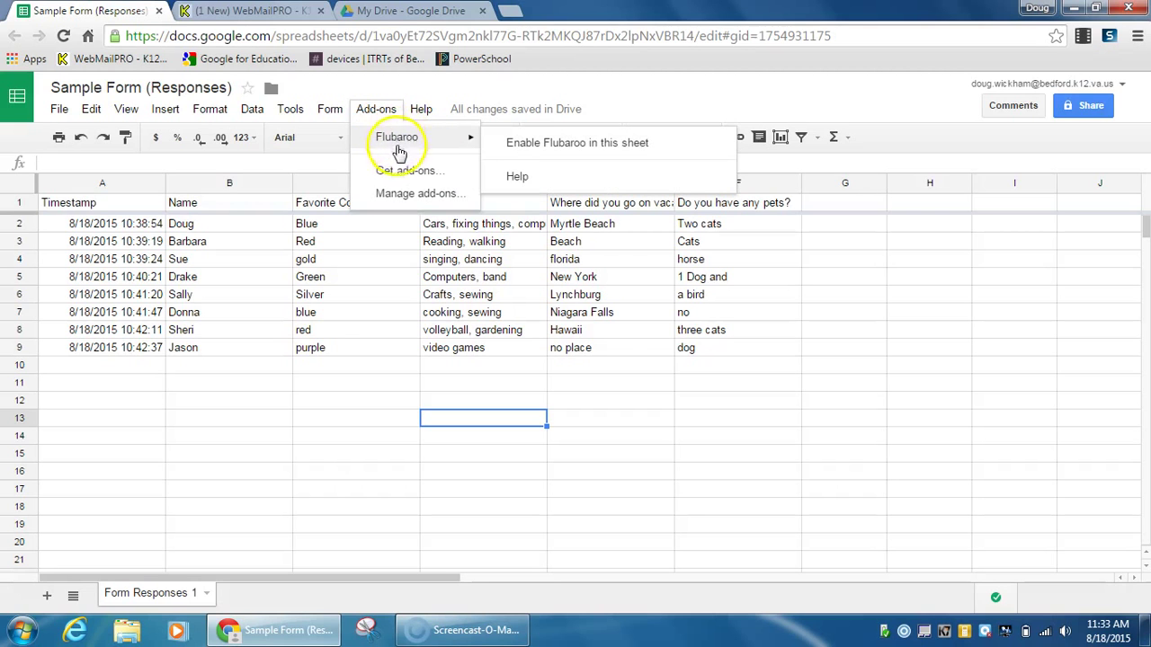
click(374, 172)
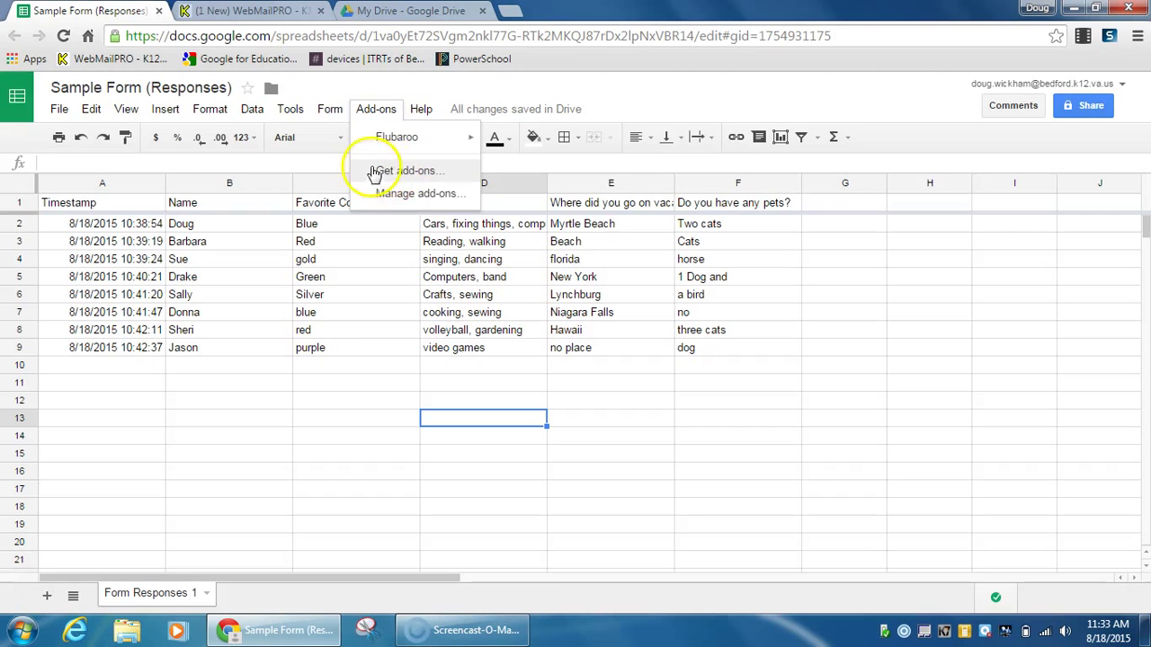
click(424, 173)
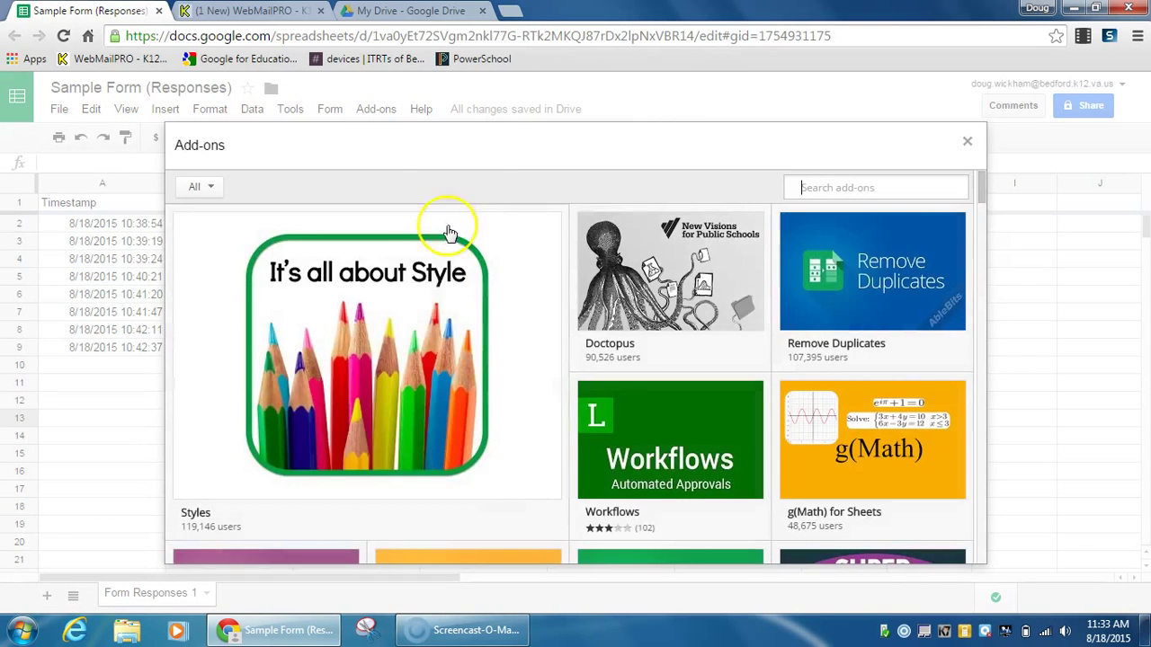
scroll(609, 377, down, 12)
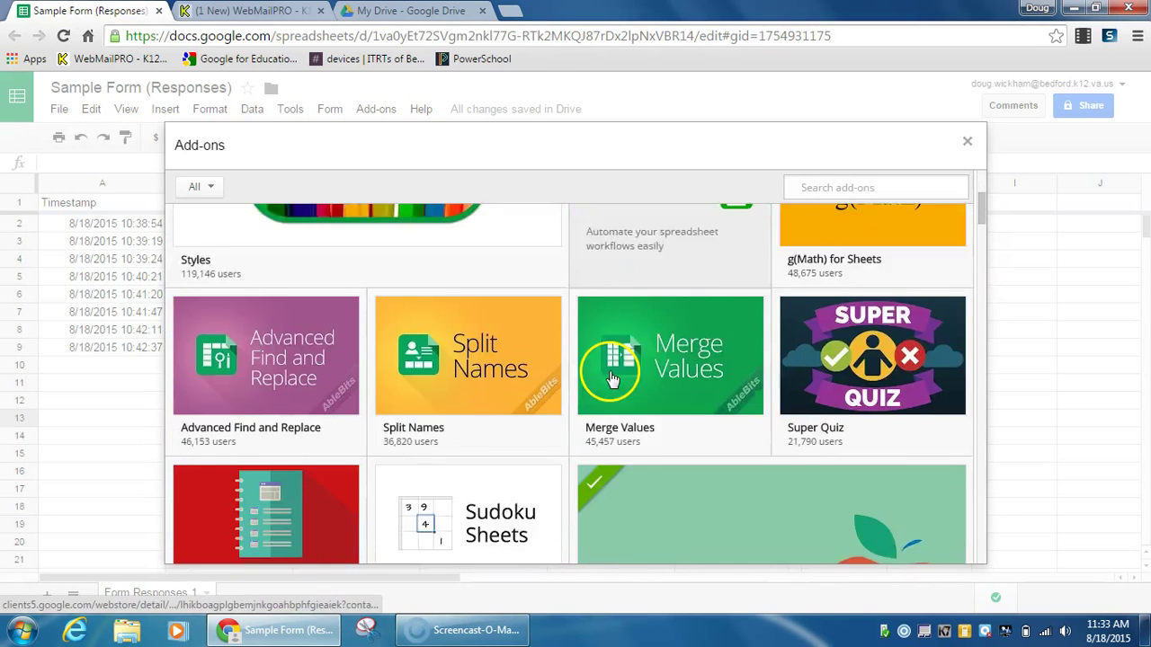
scroll(609, 378, down, 6)
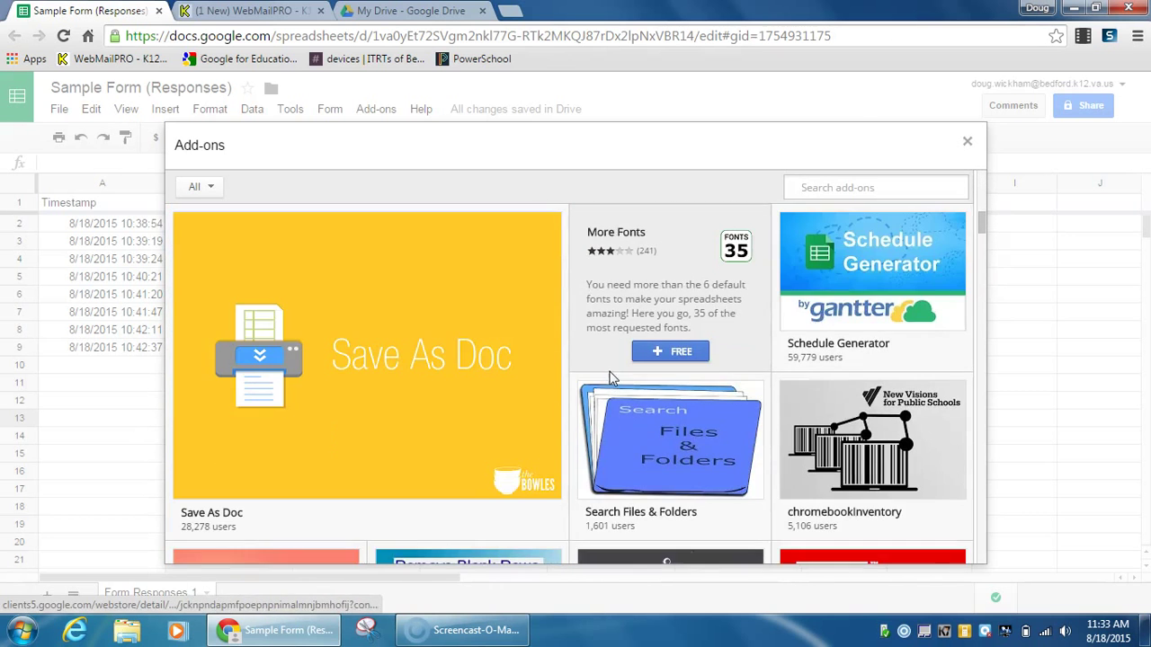
scroll(610, 378, up, 2)
scroll(610, 377, up, 15)
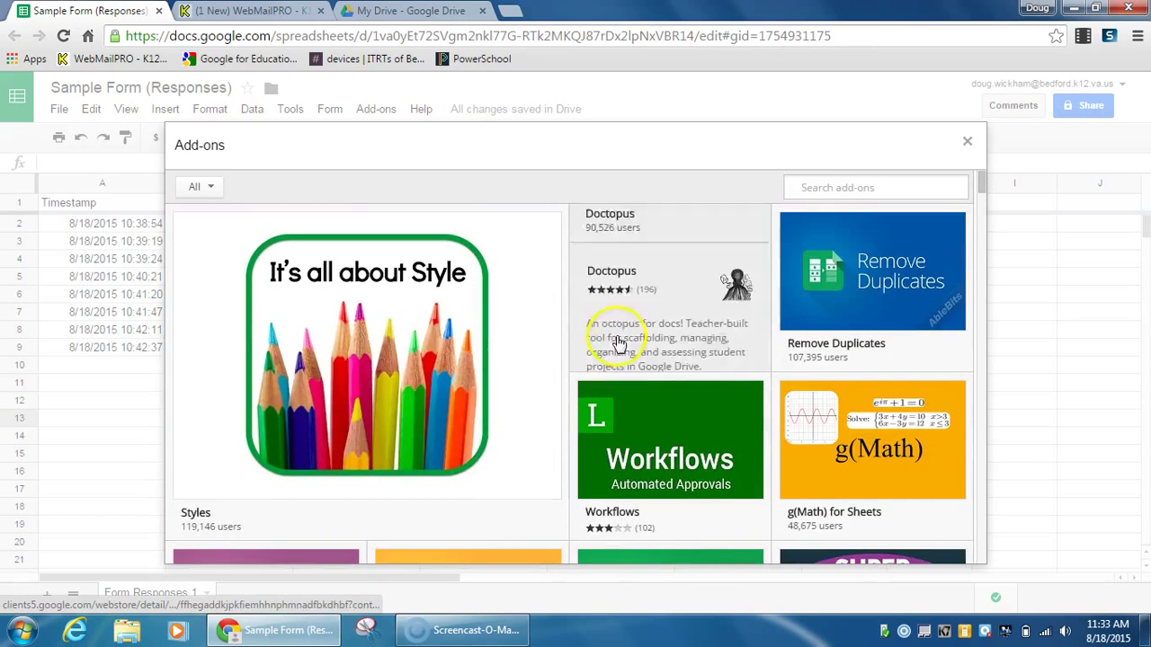
Step: Search the add-on gallery for "save as doc"
click(826, 202)
text(save as)
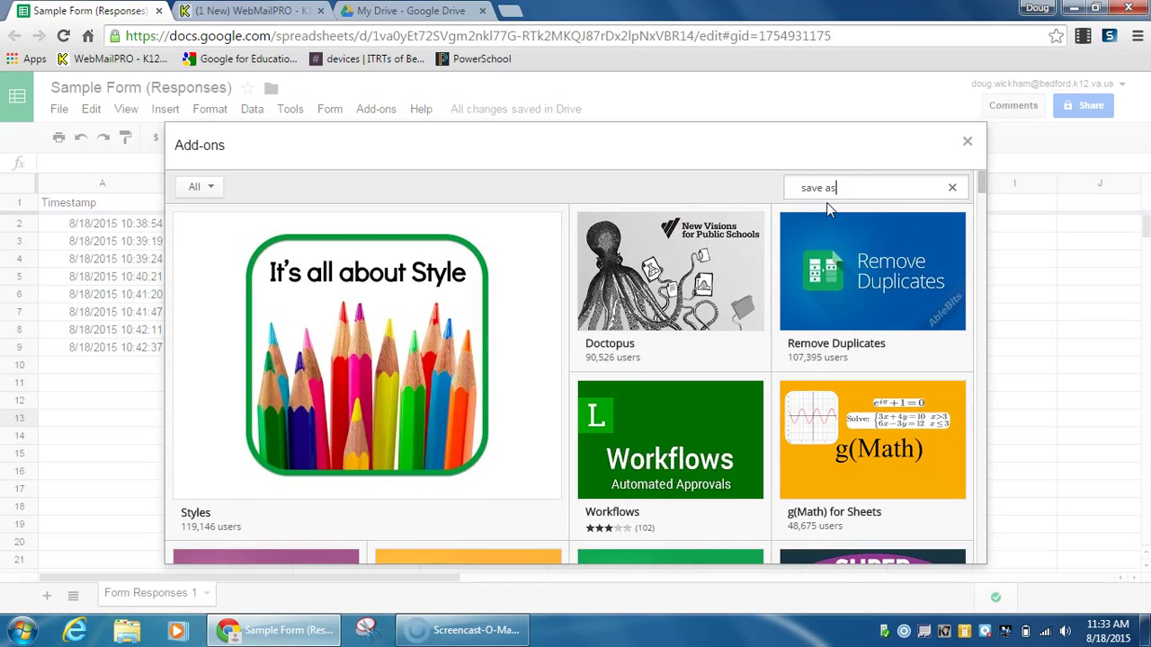
text( doc)
key(Return)
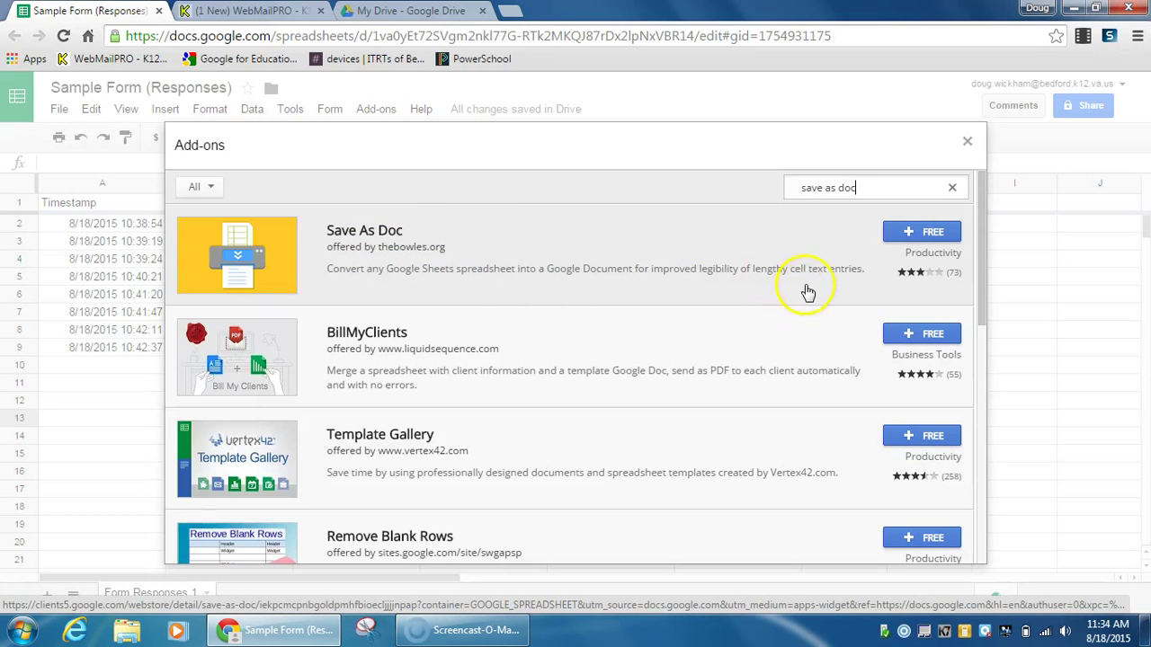
Step: Install the free Save As Doc add-on, accept its permission request and dismiss its introduction note
click(933, 235)
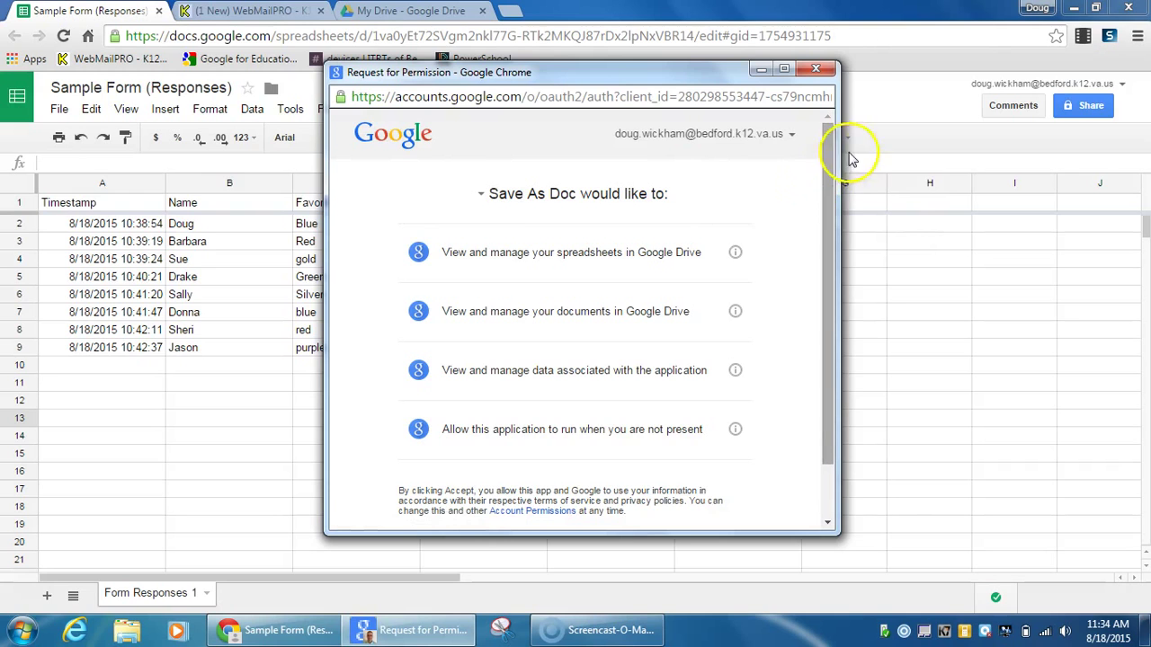
scroll(829, 158, down, 1)
drag(830, 155, 827, 260)
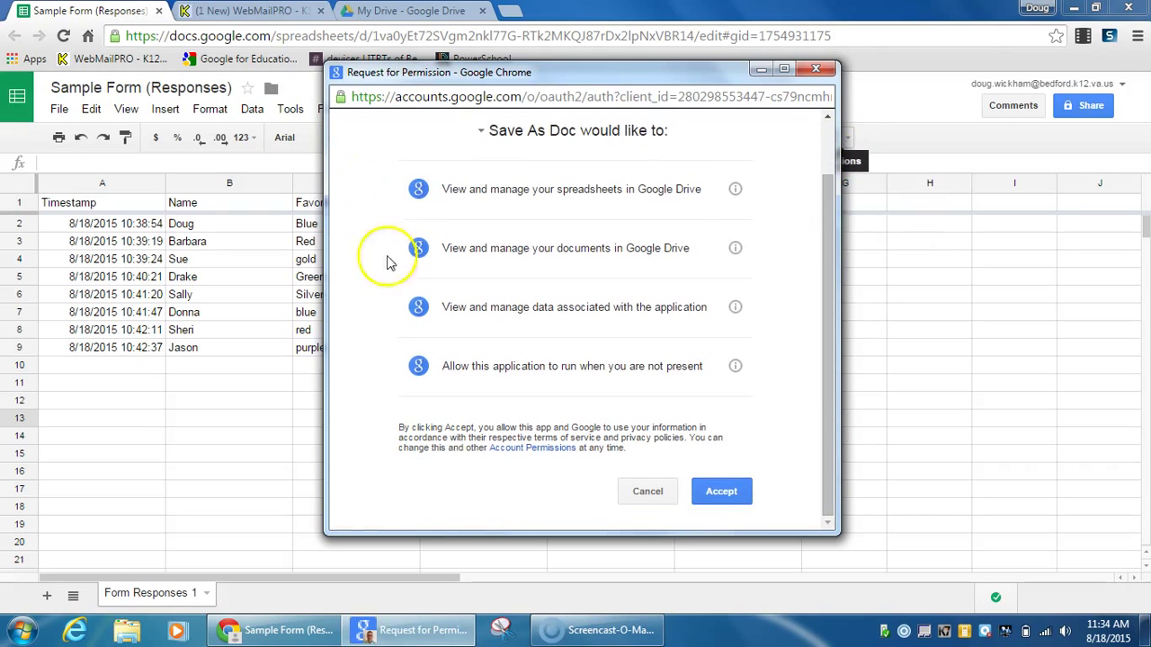
click(721, 493)
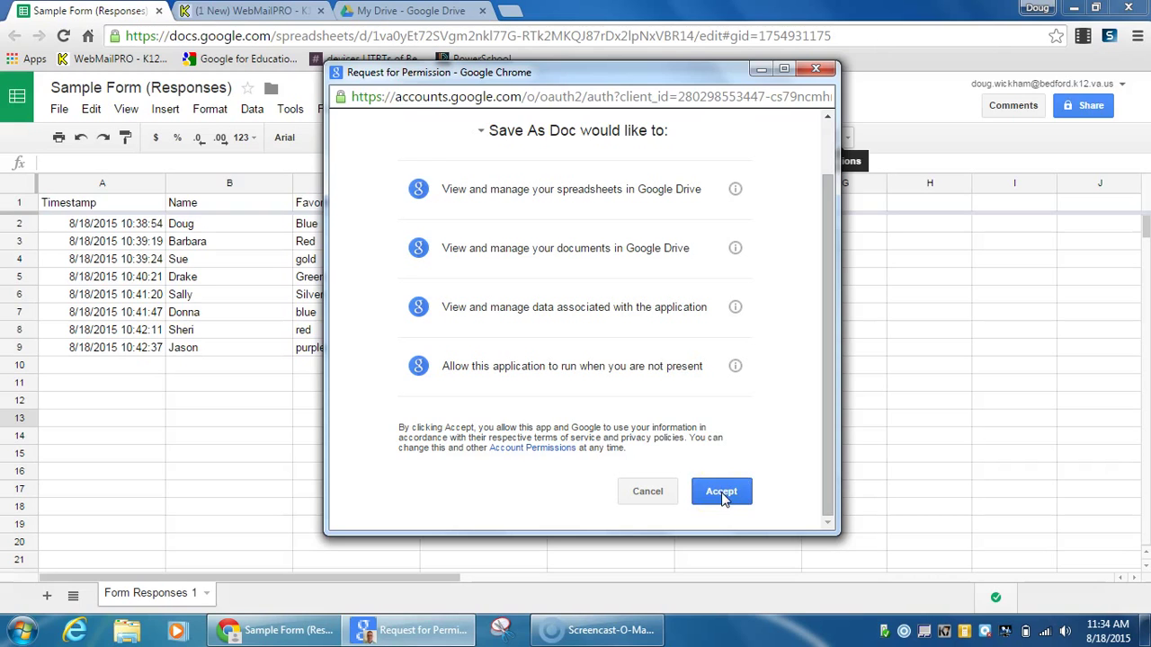
click(721, 494)
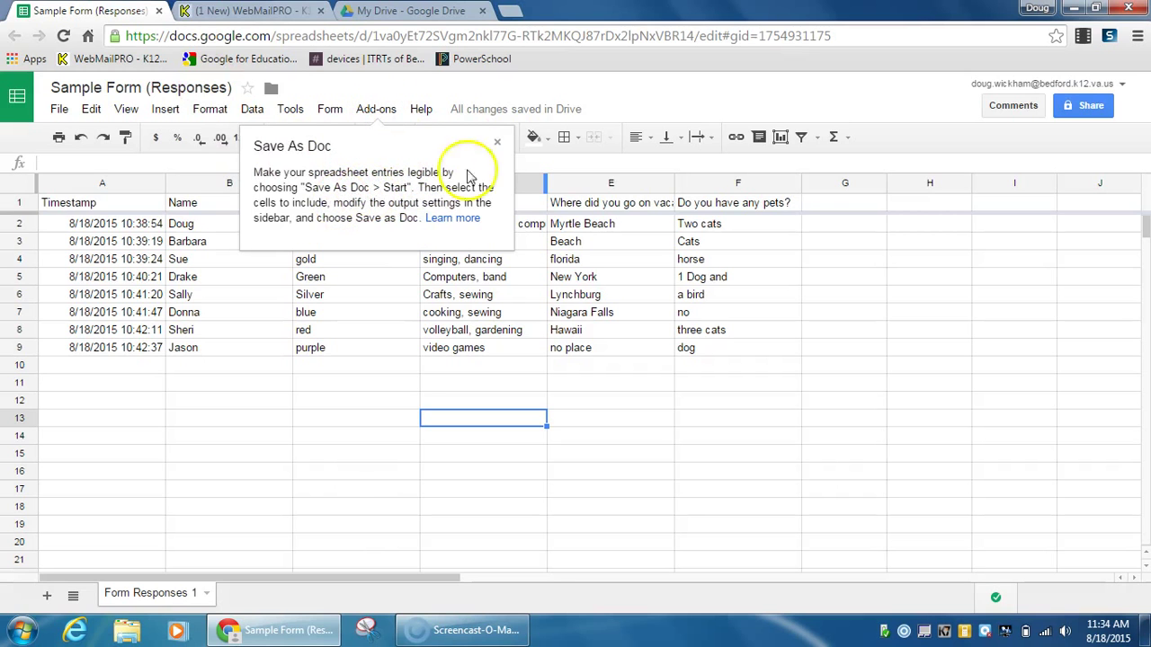
click(496, 142)
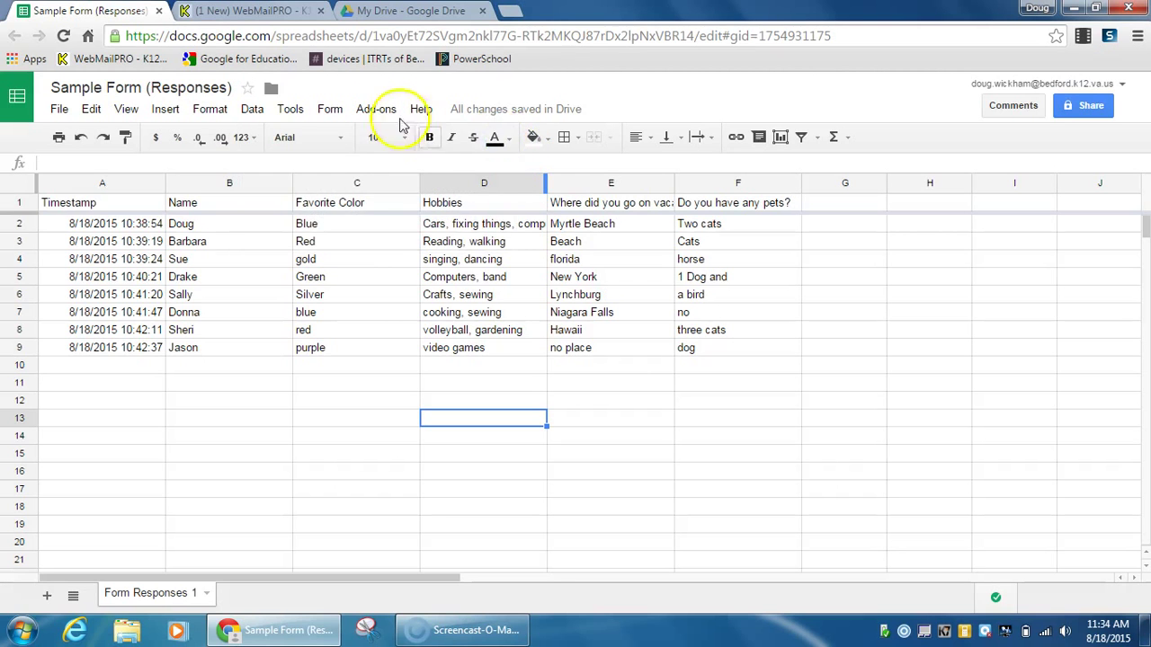
Step: Start the Save As Doc add-on for the form responses sheet
click(379, 111)
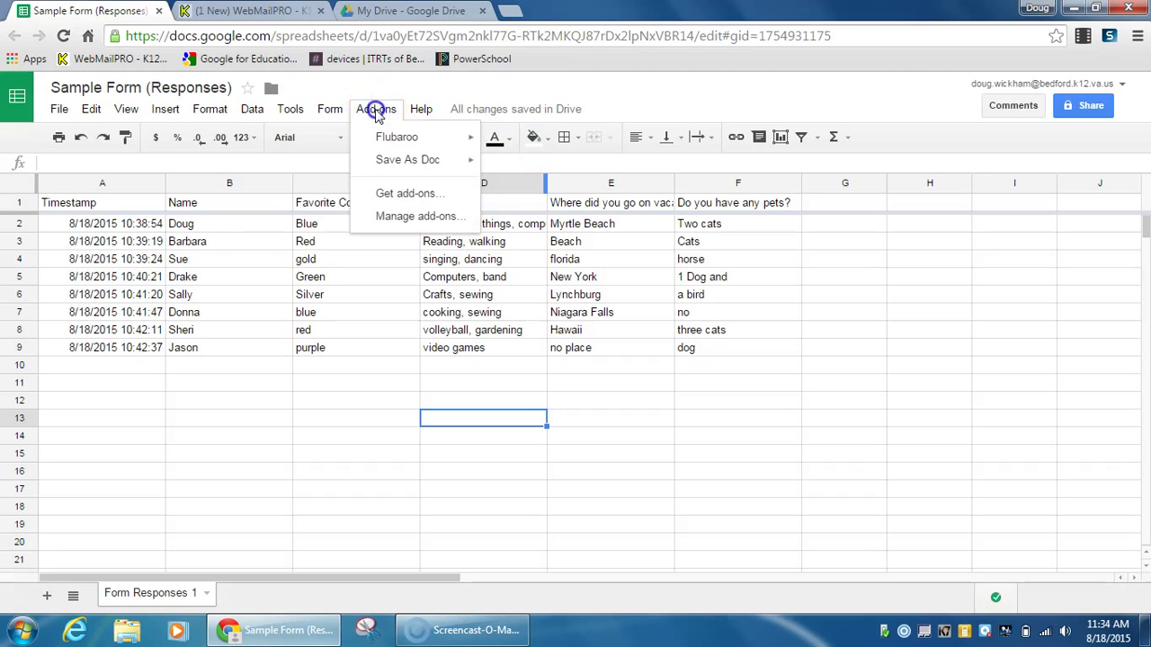
mouse_move(386, 163)
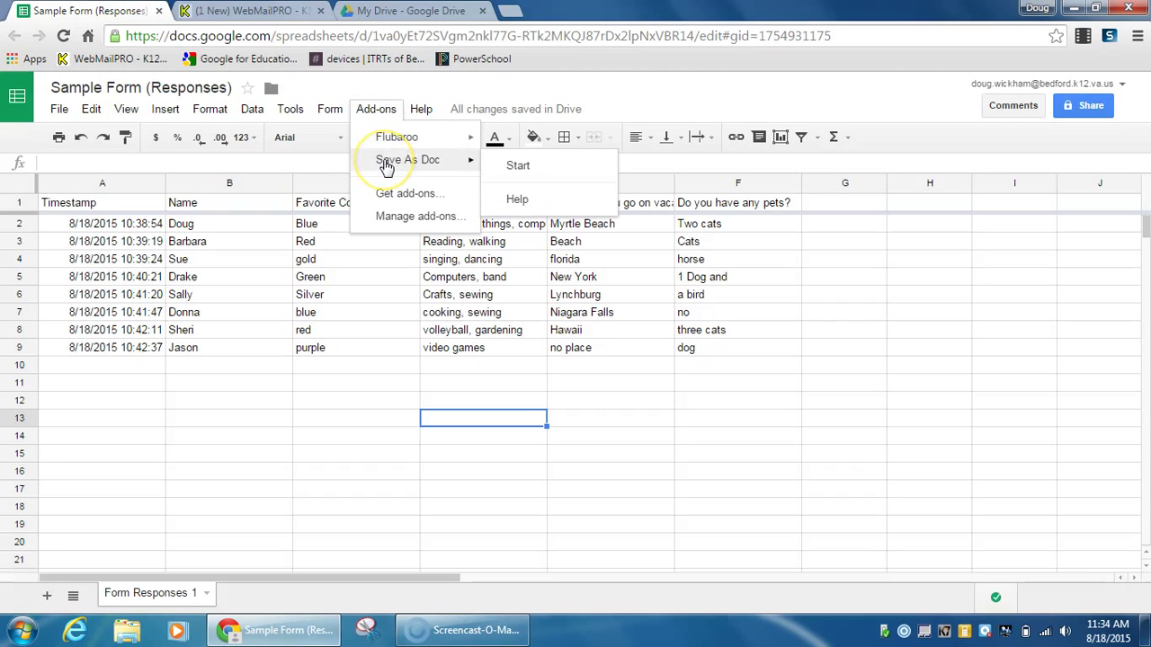
click(462, 159)
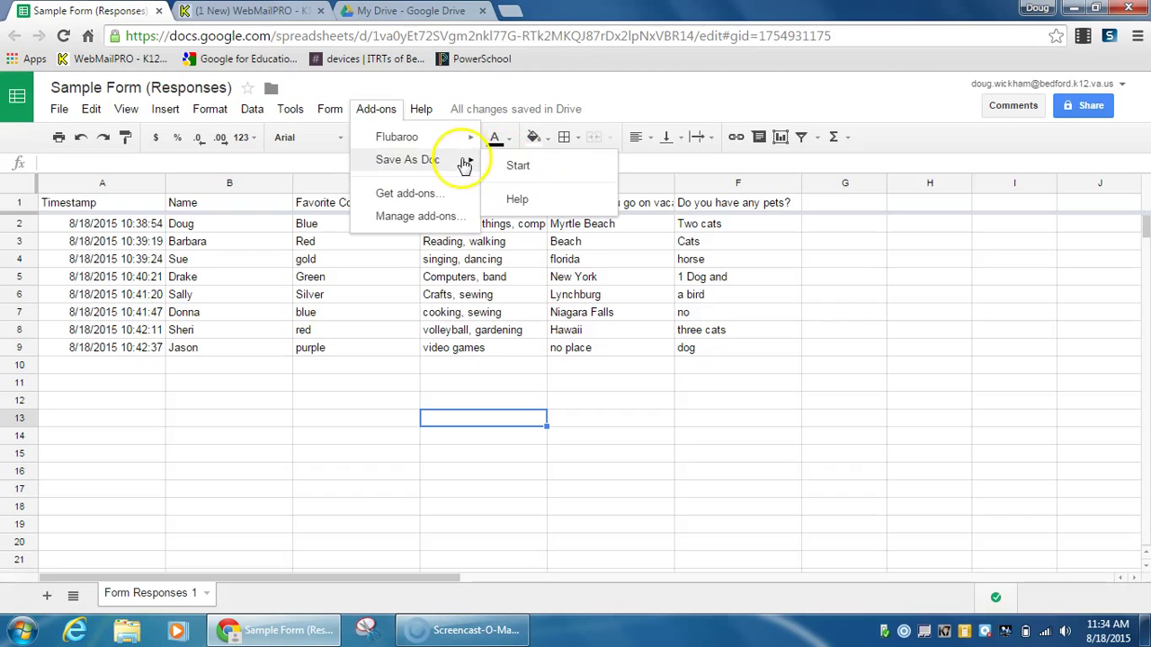
click(519, 168)
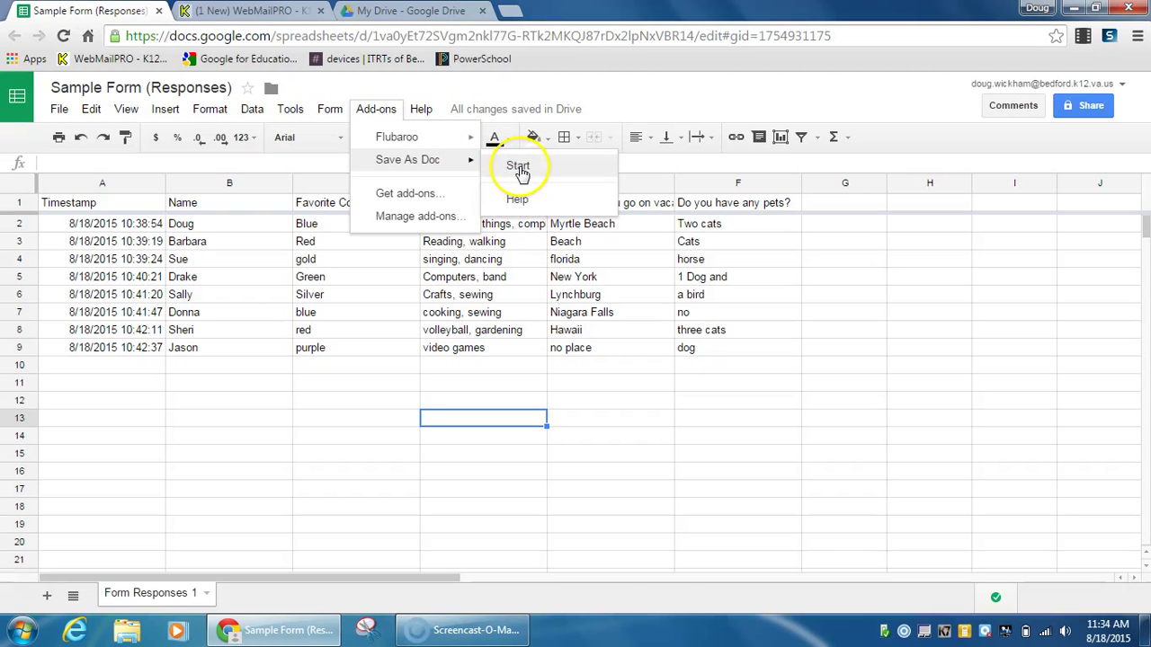
click(519, 169)
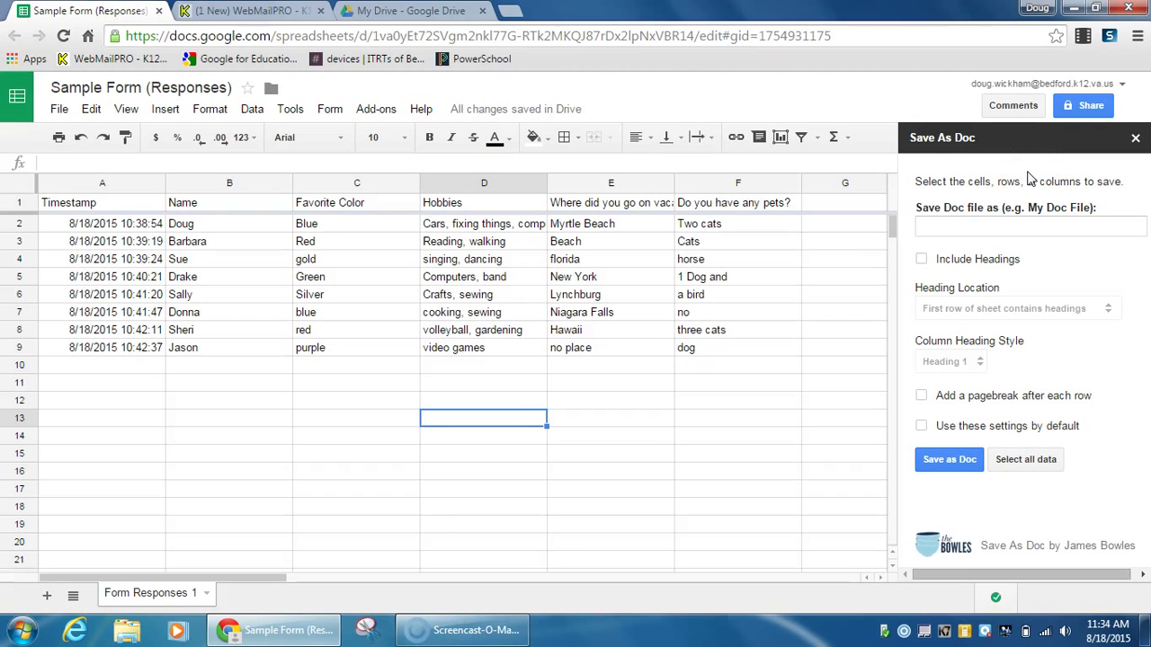
Step: Name the output document Survey Results, include first-row headings in Heading 1 style, and add a page break after each row
click(937, 227)
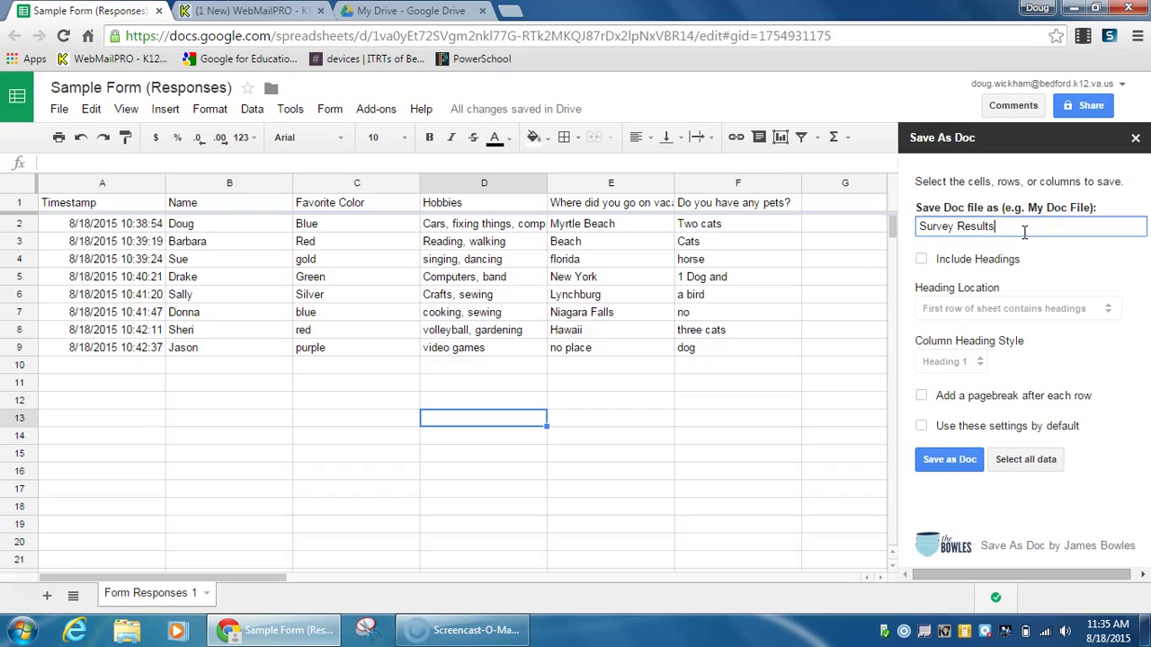
click(923, 261)
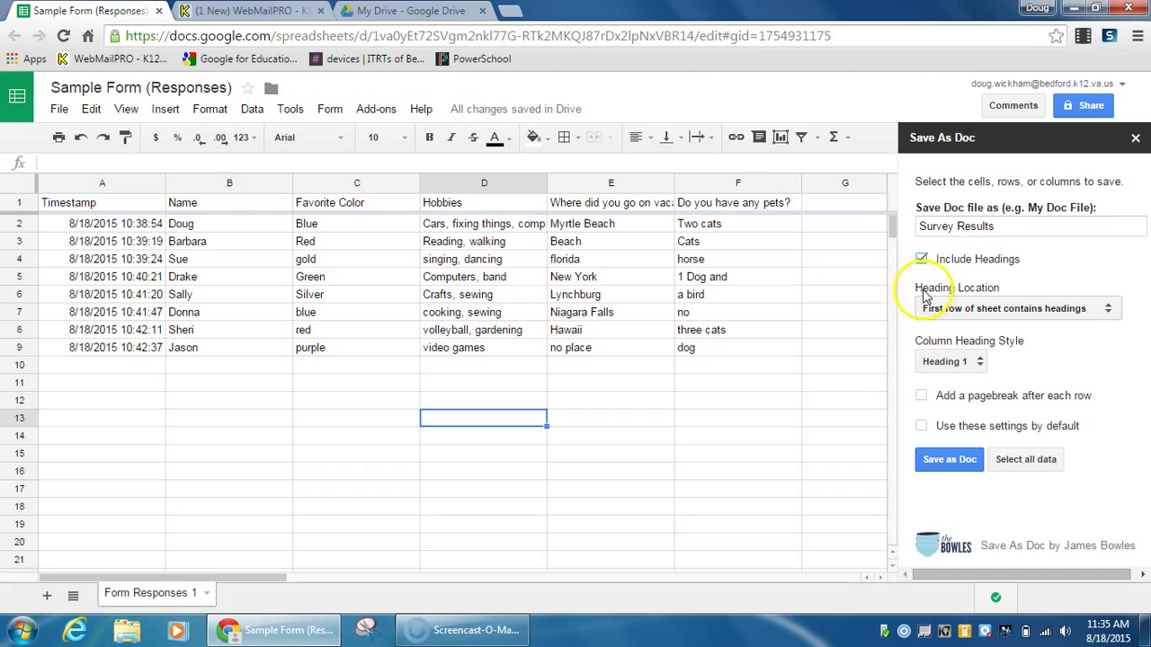
click(1110, 309)
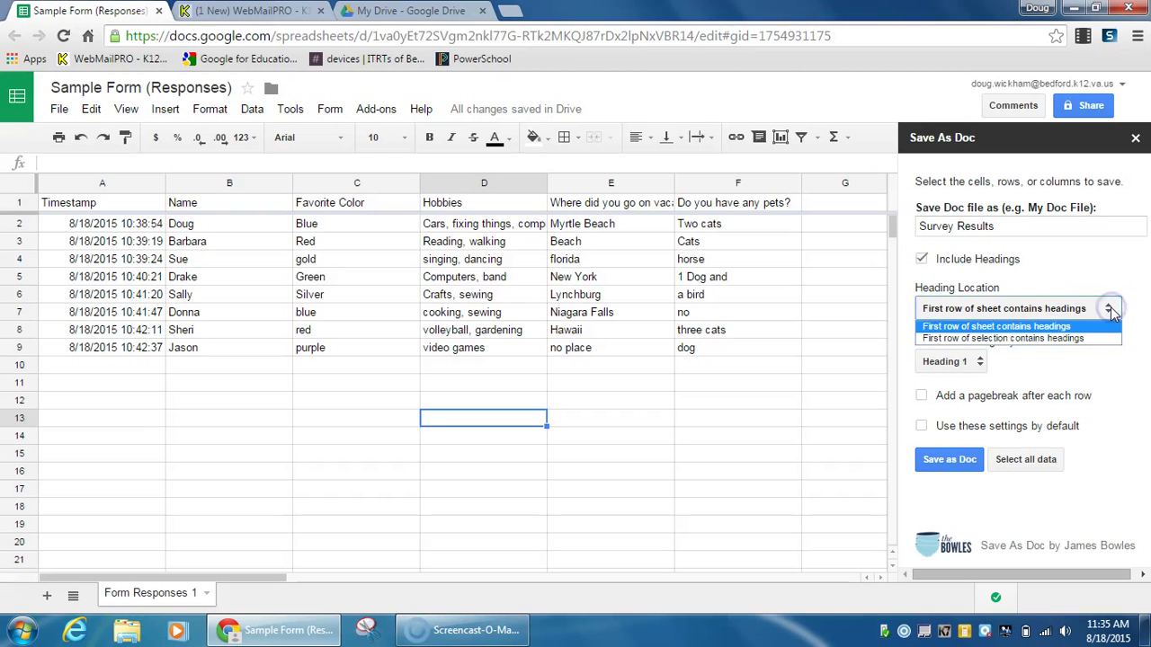
click(1111, 310)
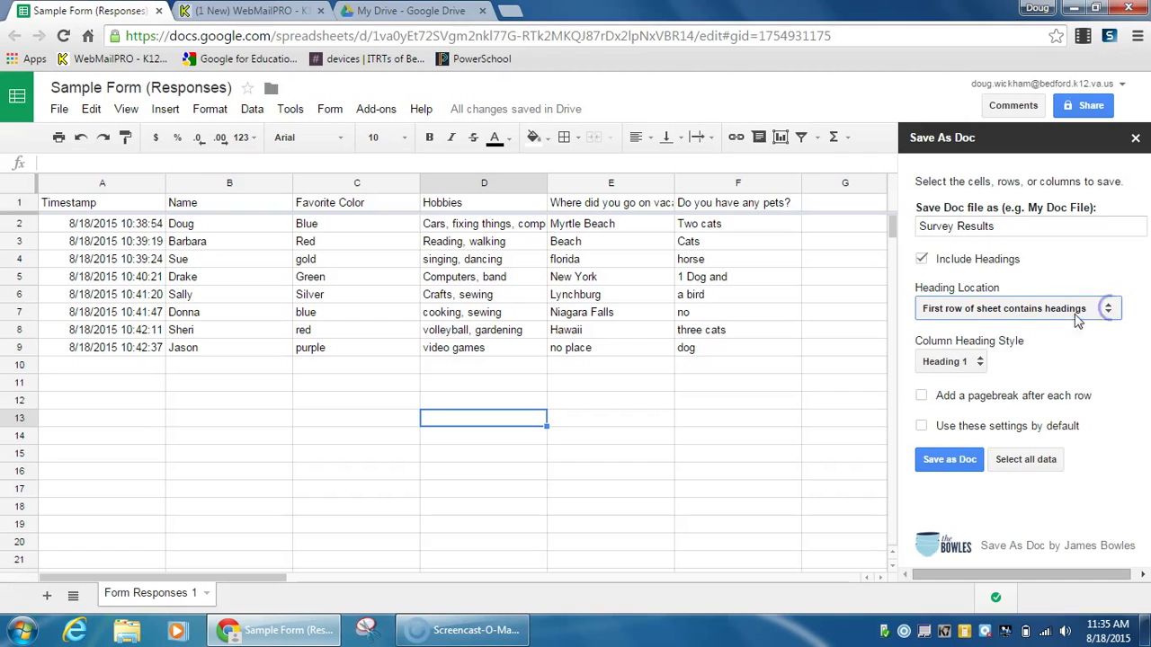
click(981, 363)
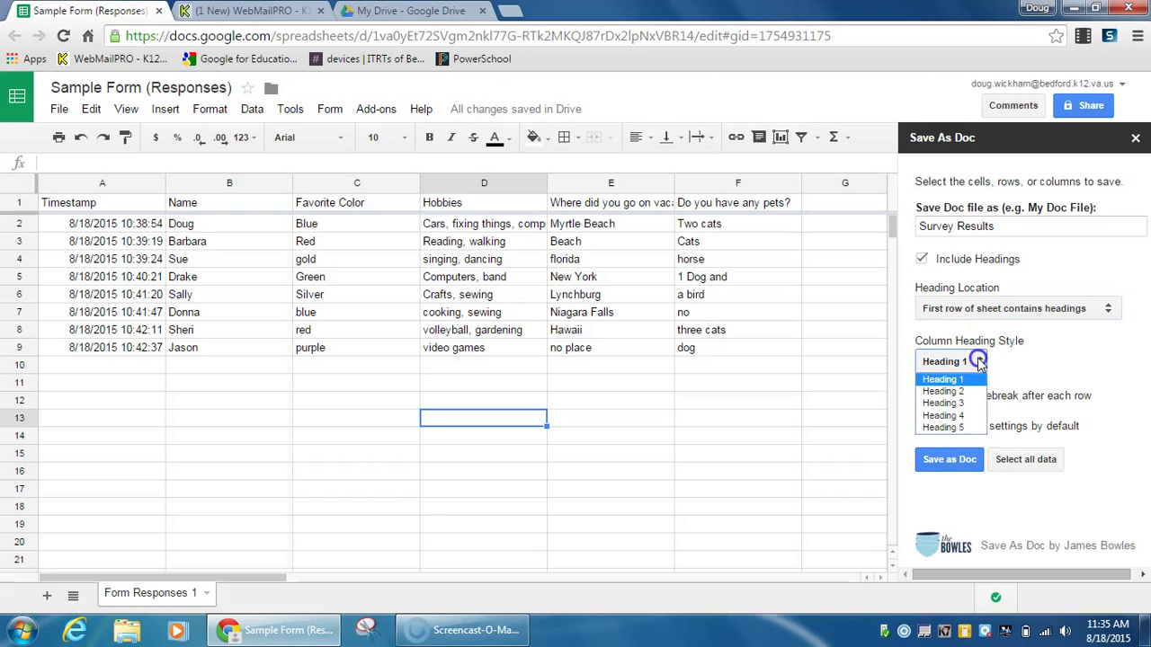
click(981, 364)
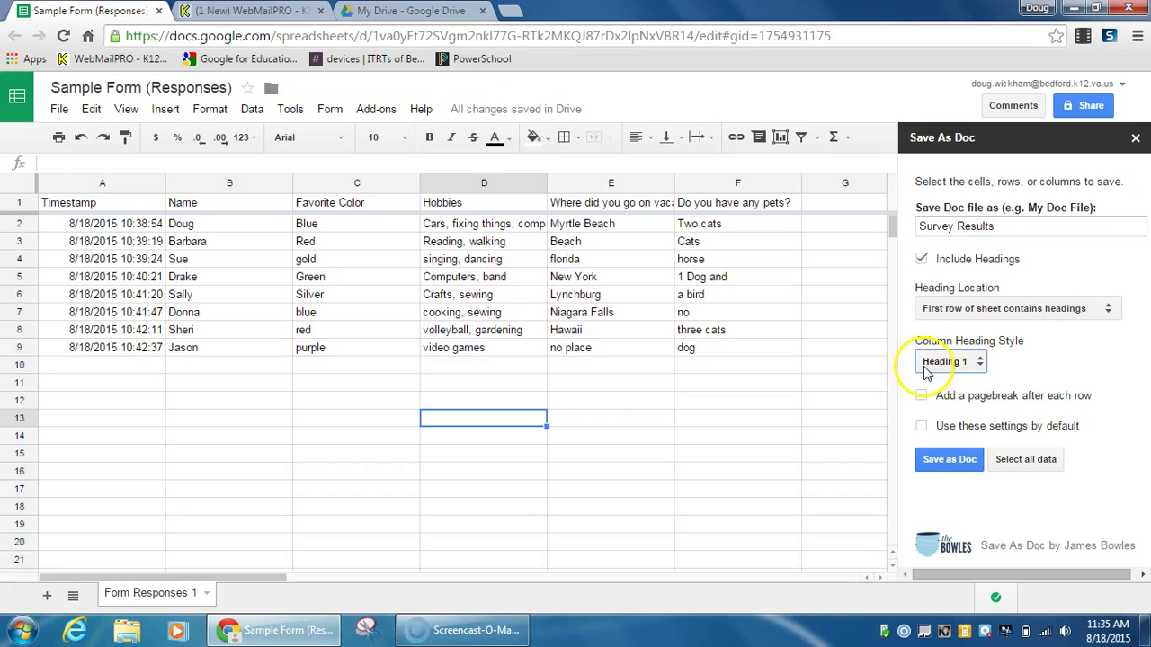
click(921, 397)
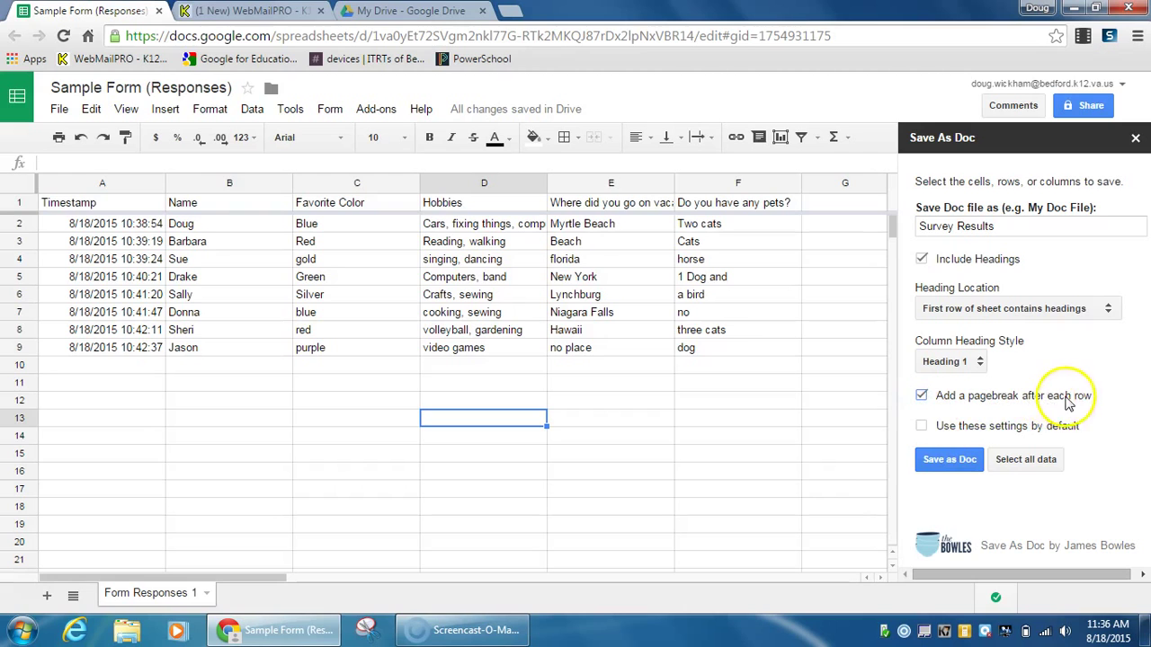
Step: Select columns B through F, from Name to the pets question, leaving out the Timestamp column
click(1022, 464)
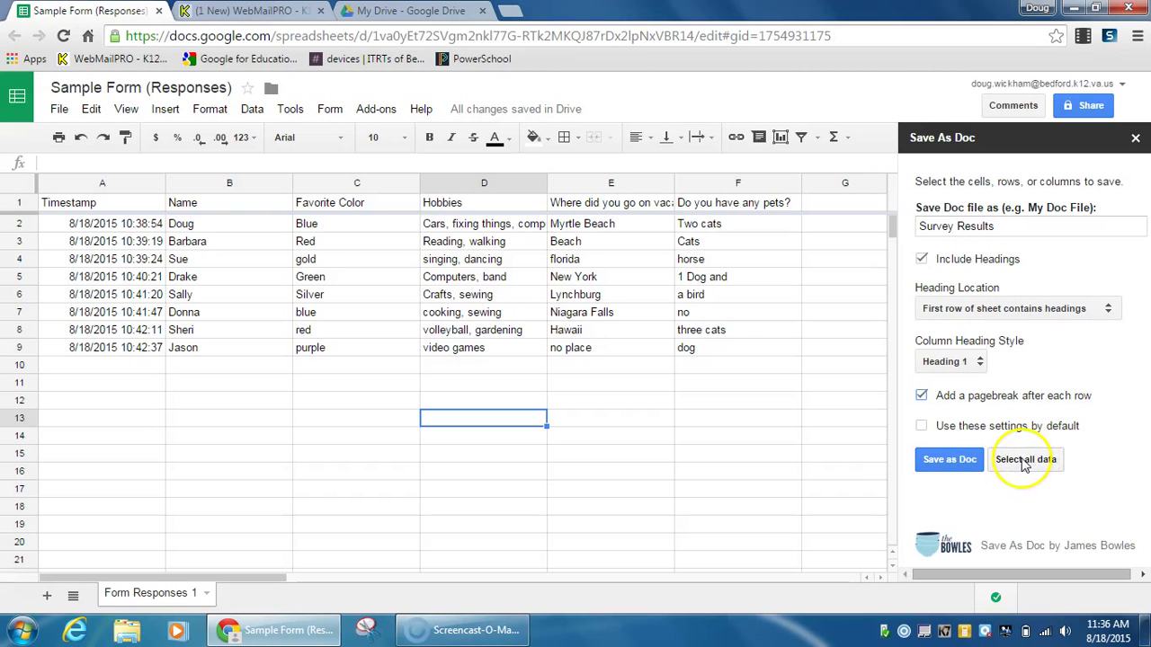
click(228, 183)
drag(296, 175, 736, 184)
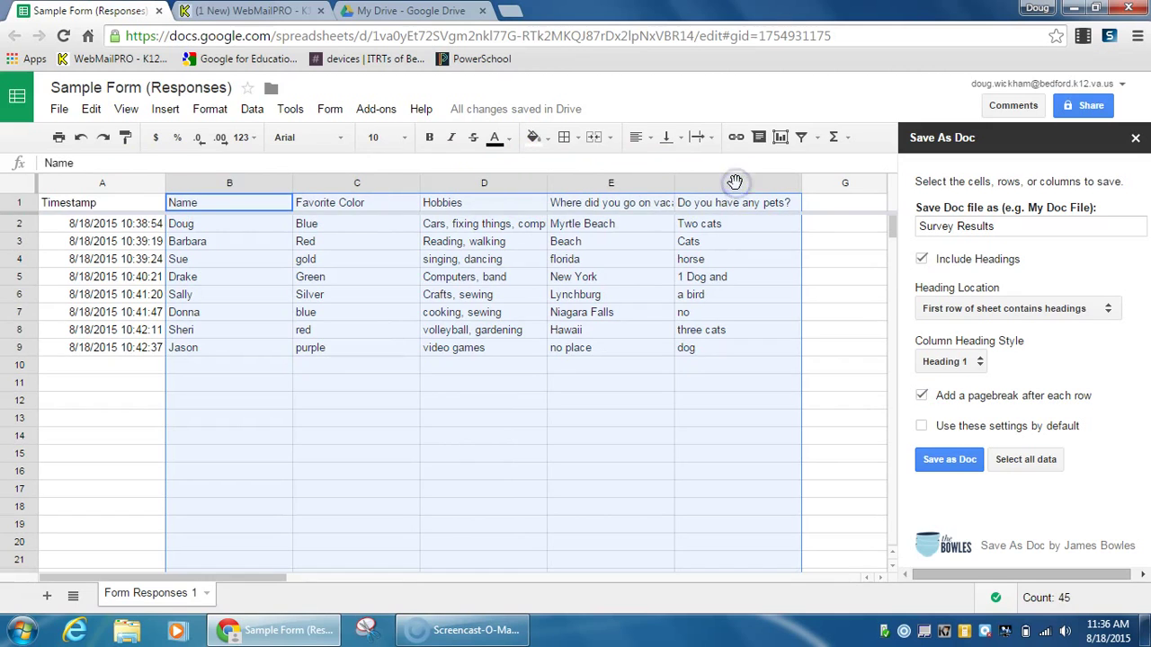
Step: Hide the Timestamp column and clear the column selection
click(122, 183)
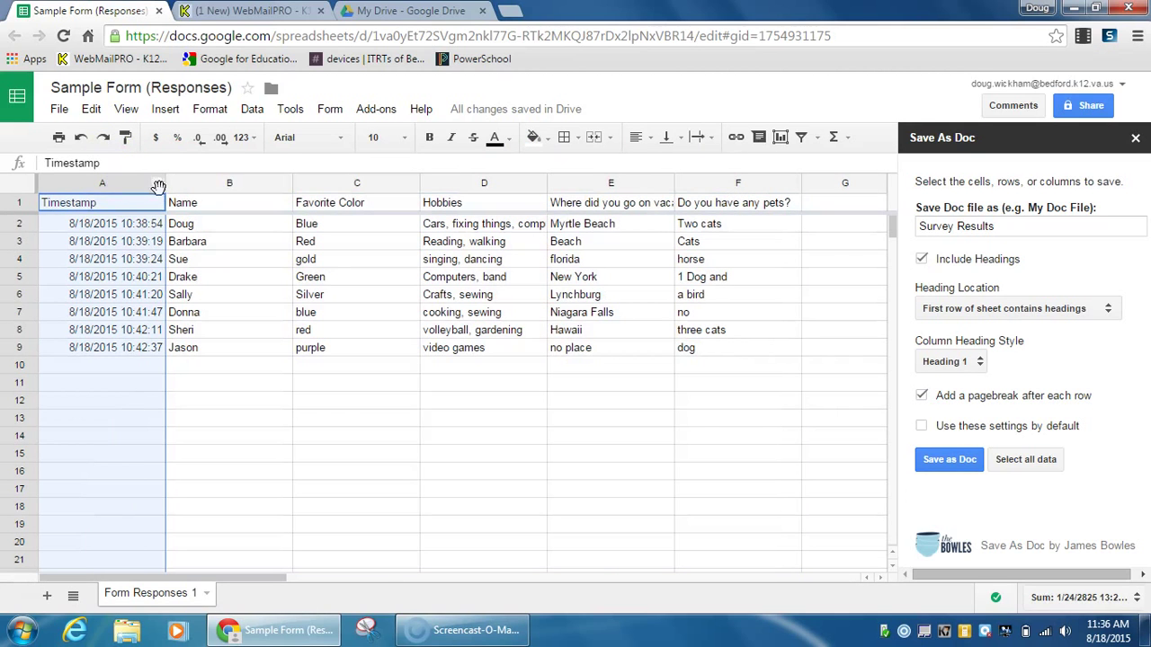
click(132, 180)
click(156, 185)
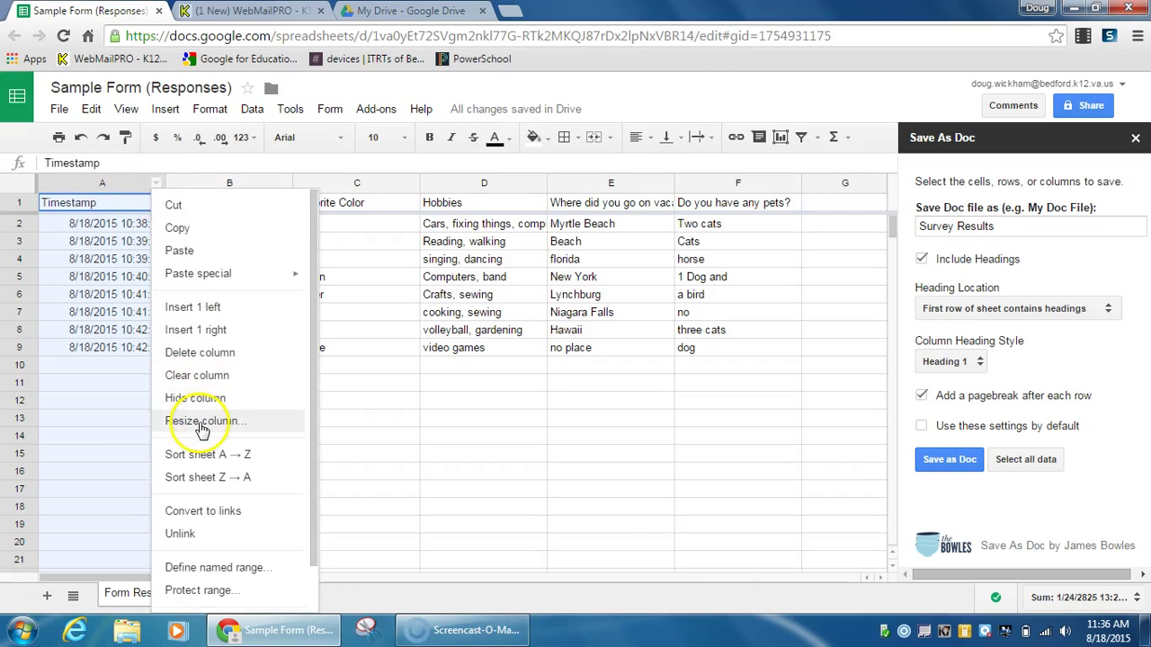
click(209, 399)
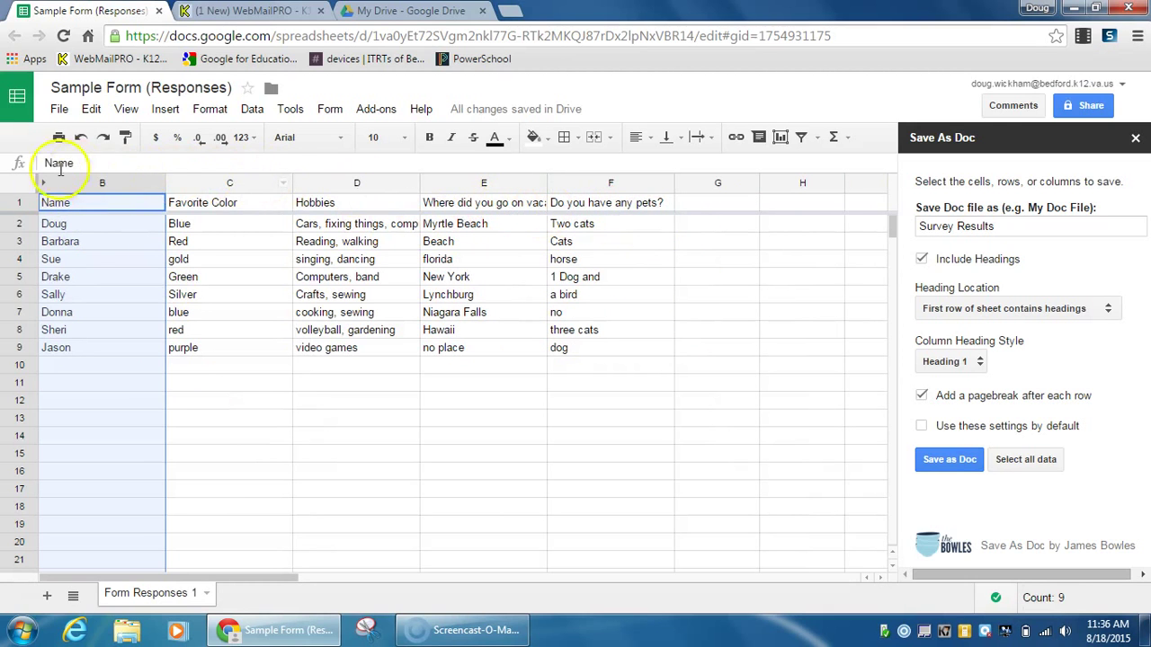
click(312, 422)
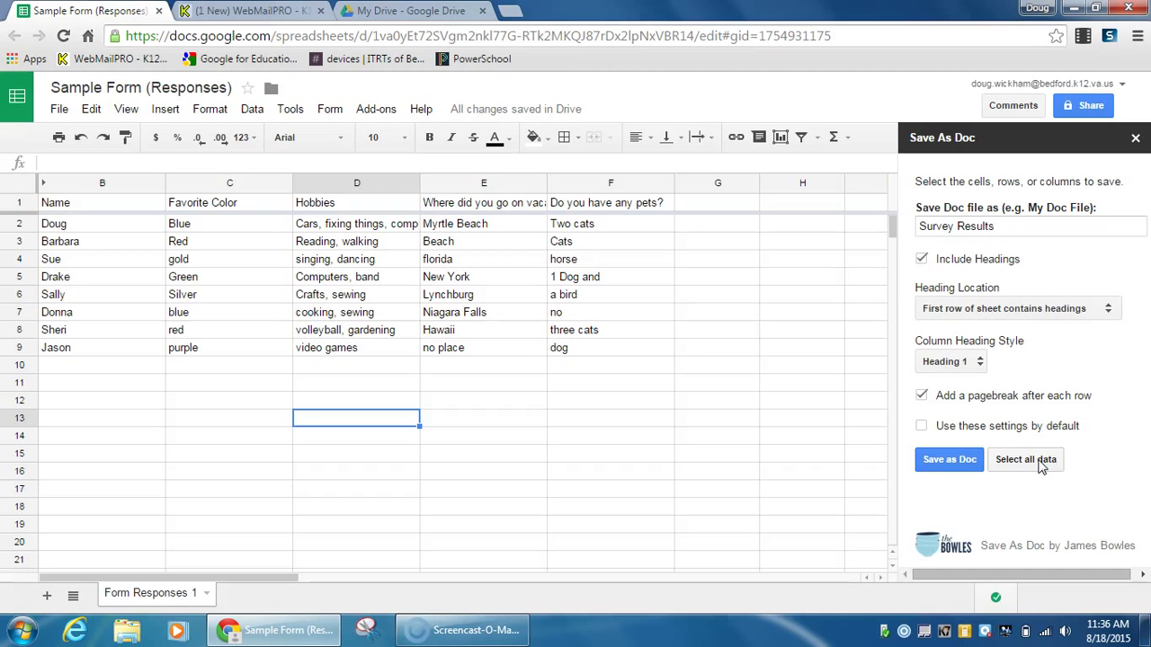
Step: Select all the response data and save it as the Survey Results document
click(1038, 460)
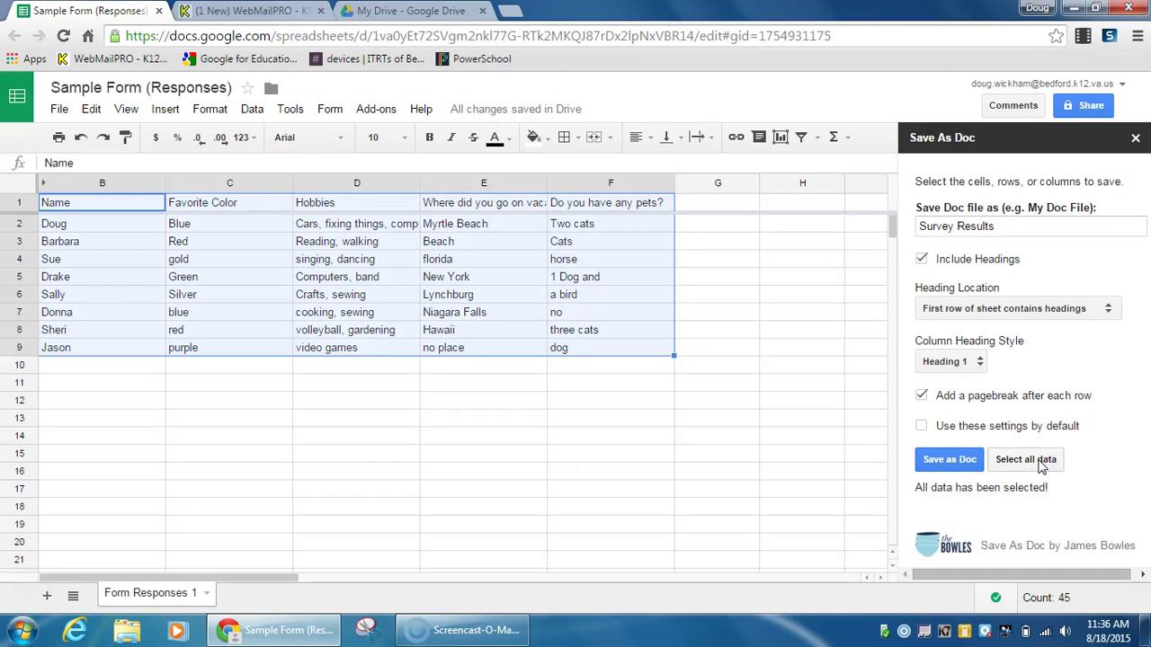
click(1038, 460)
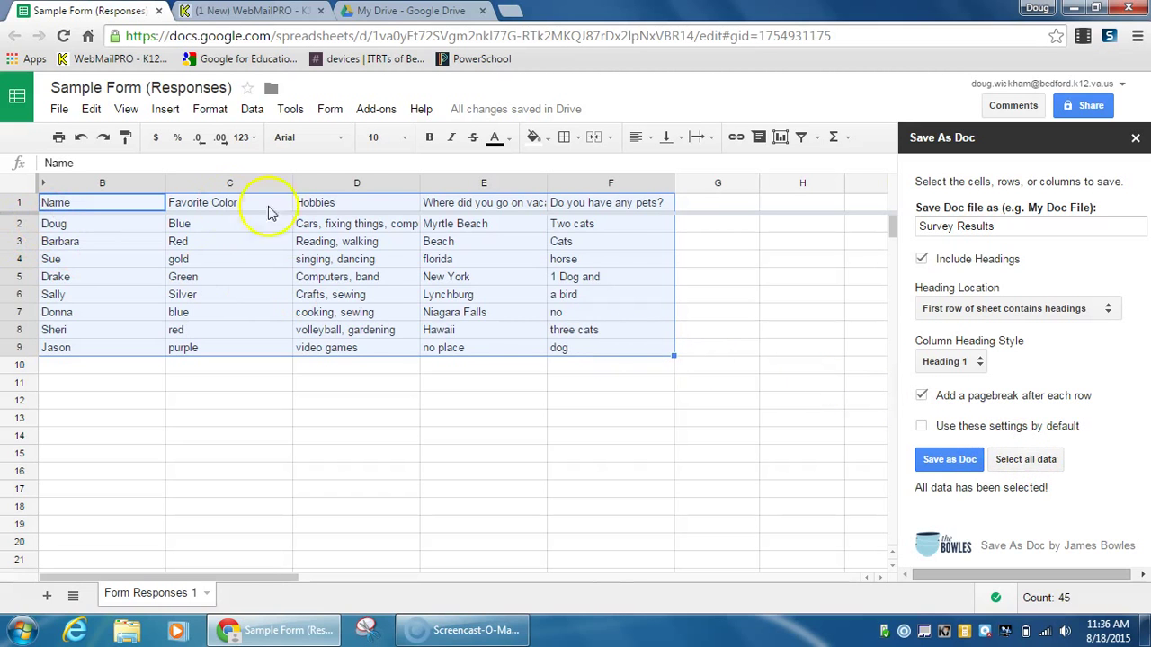
click(948, 462)
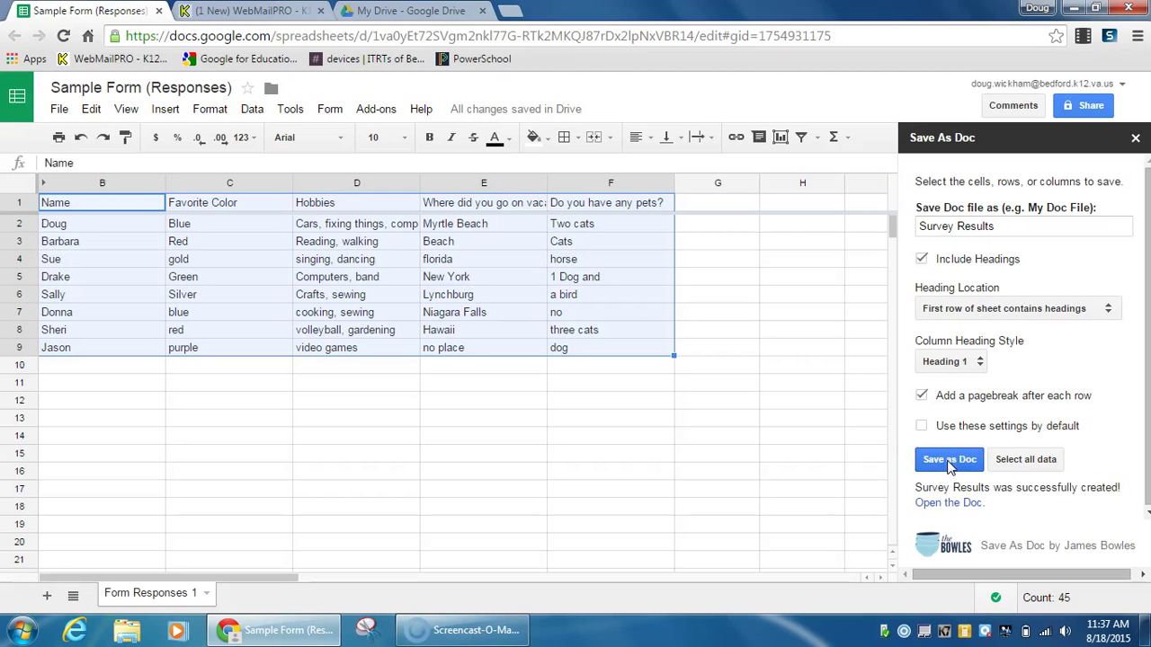
drag(908, 486, 960, 511)
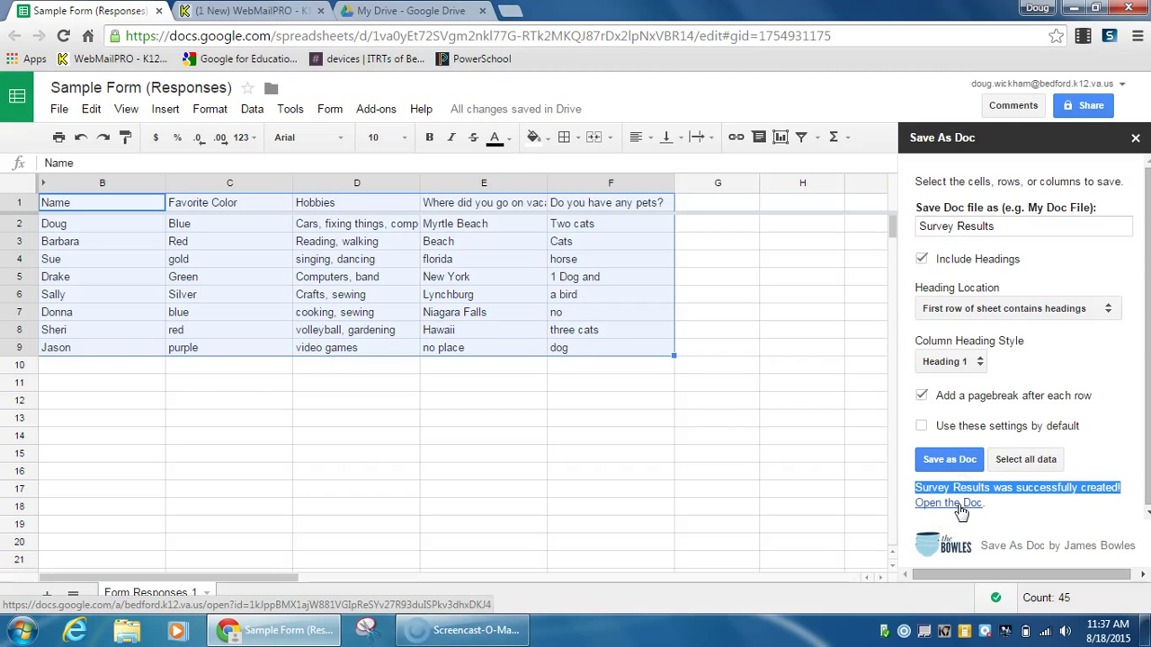
Step: Check My Drive for the Survey Results document, and open it from the link in the Save As Doc add-on
click(435, 11)
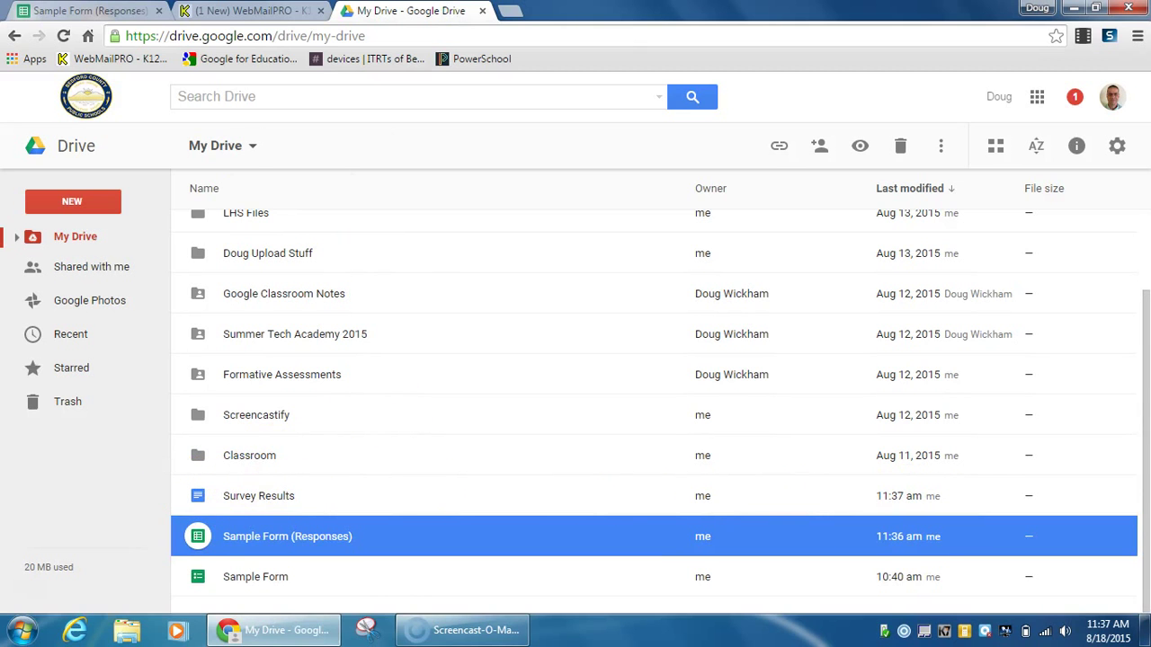
click(94, 11)
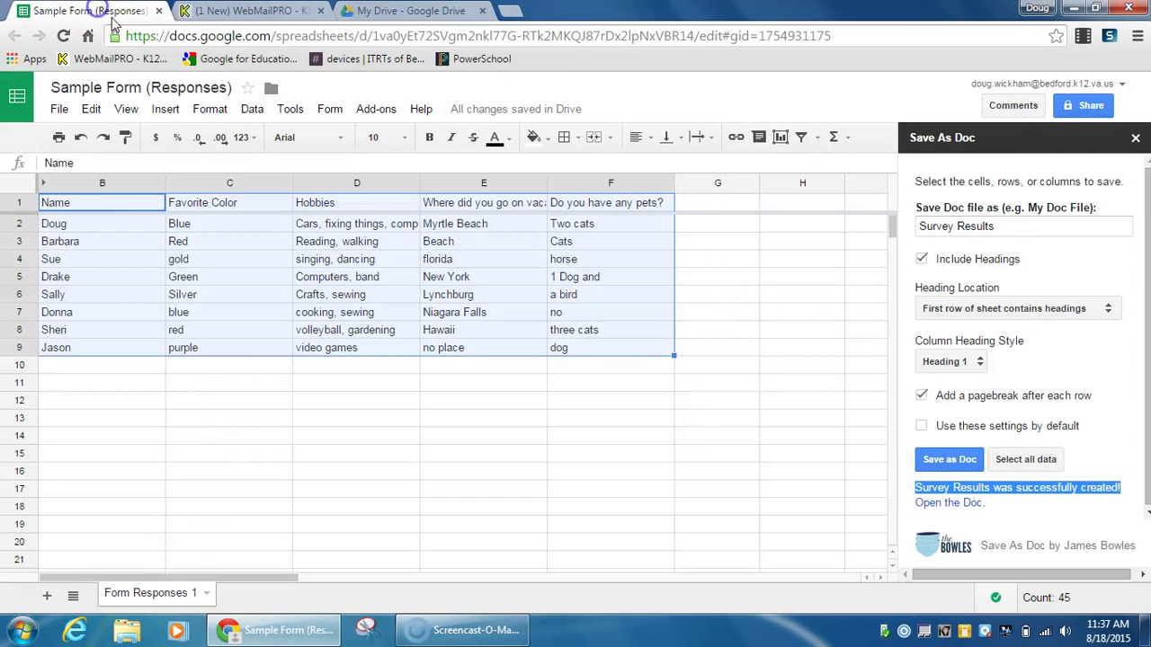
click(966, 506)
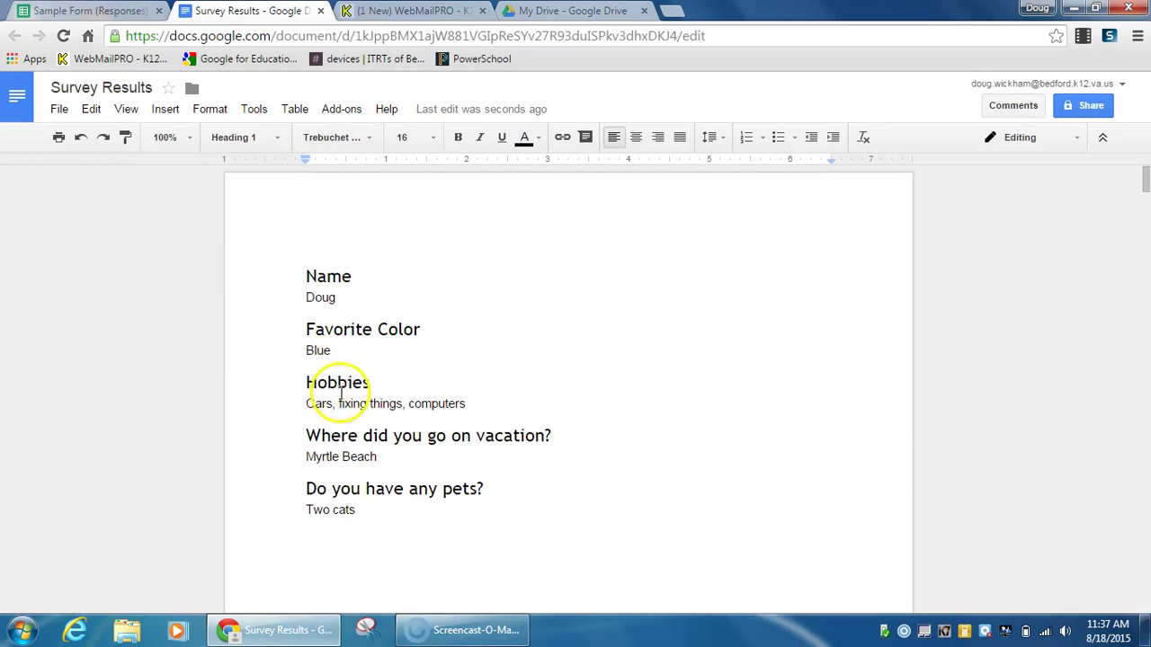
Step: Review the first pages of the Survey Results document, checking the question headings, answers and page break for each response
scroll(520, 362, down, 3)
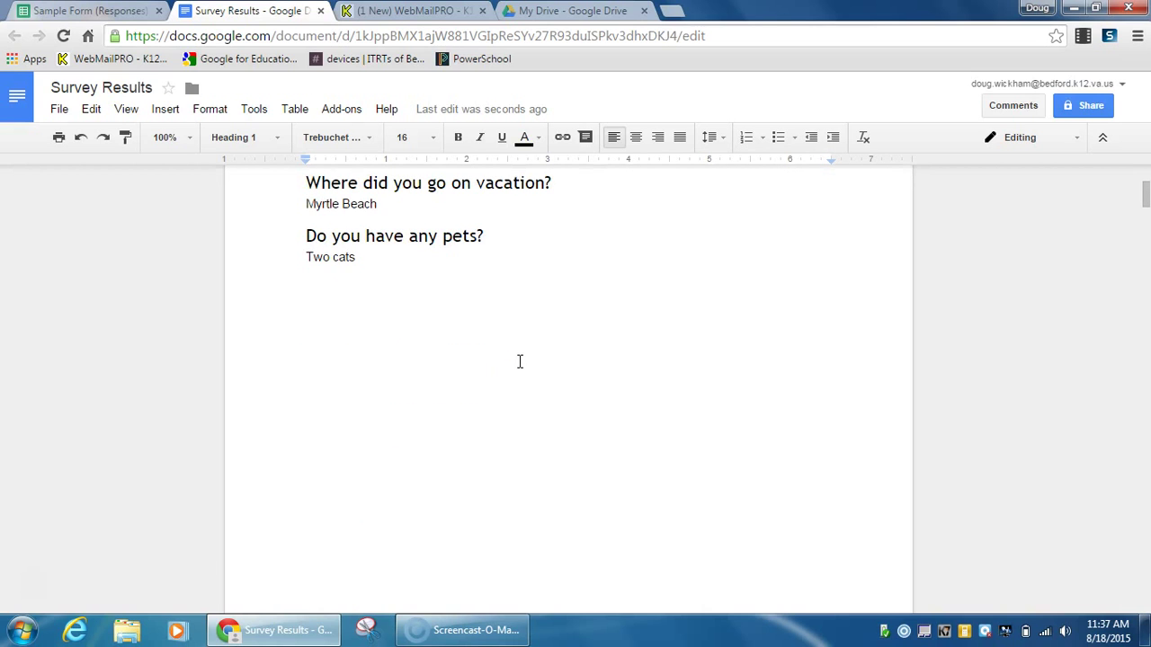
scroll(520, 361, down, 8)
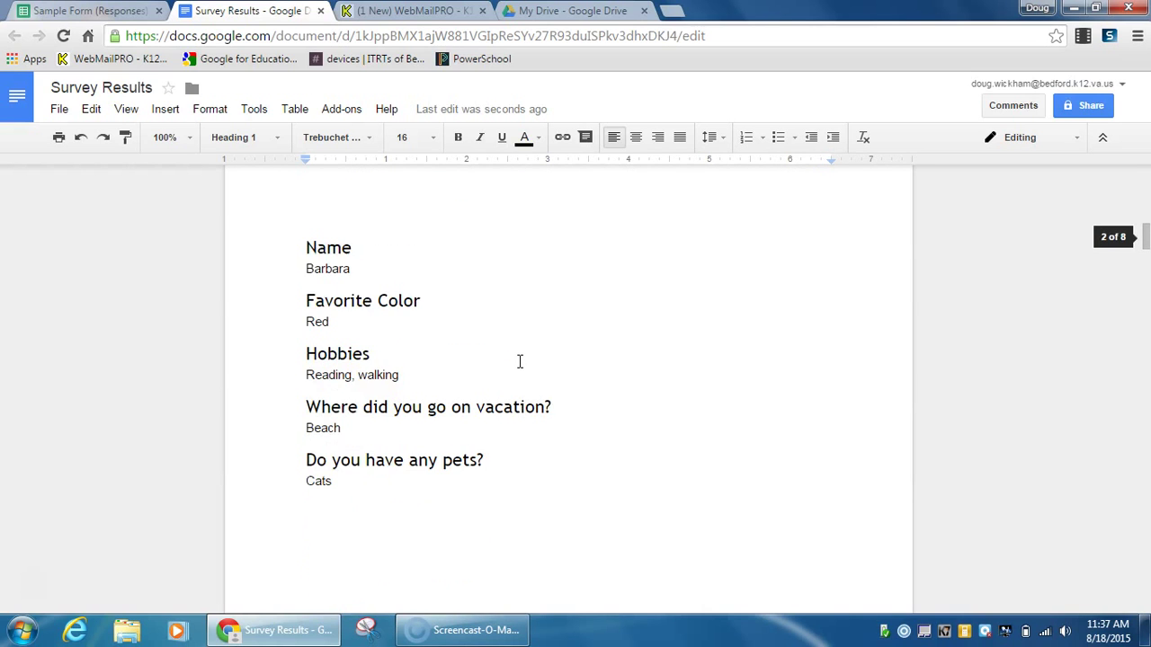
scroll(520, 362, down, 1)
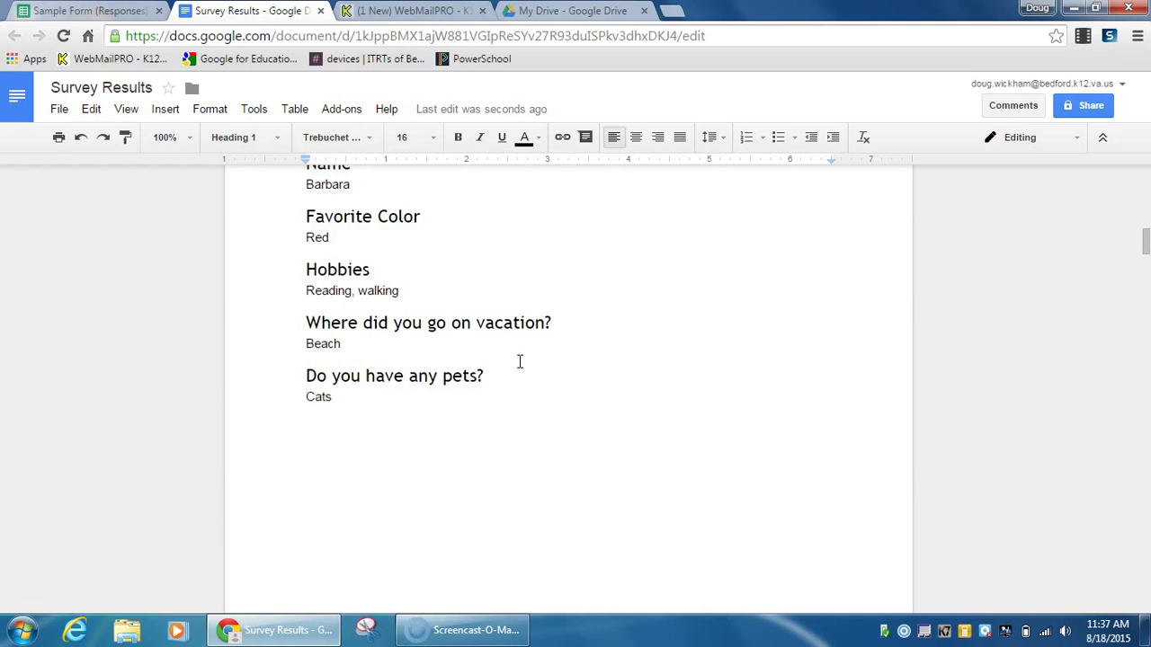
scroll(520, 361, down, 8)
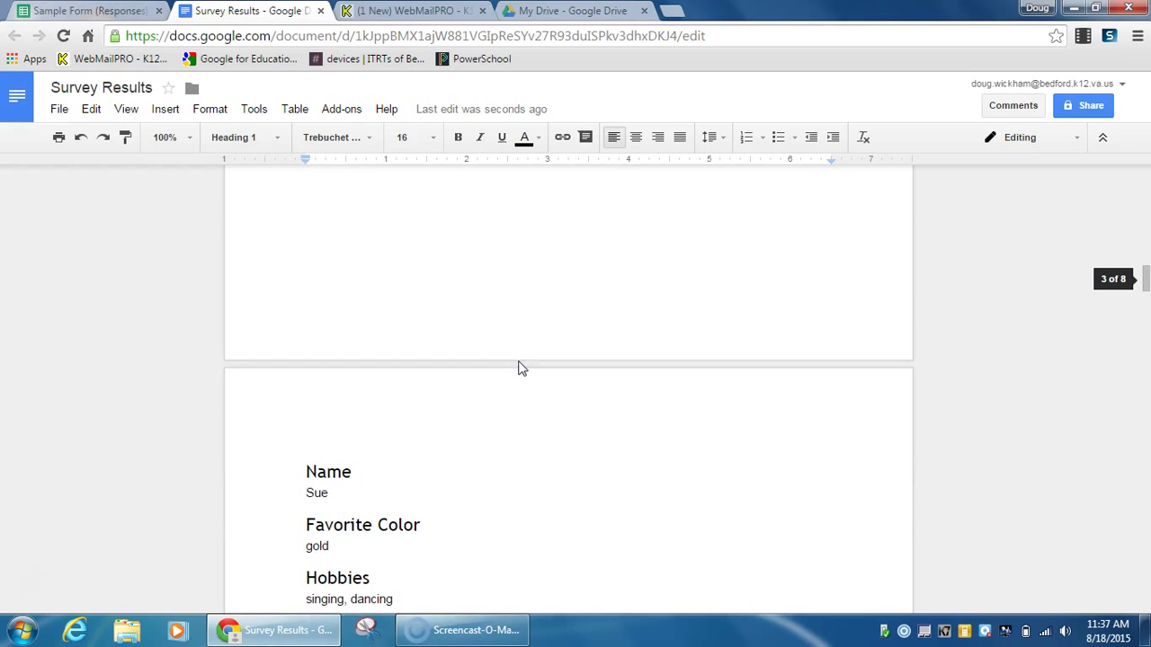
scroll(520, 364, down, 6)
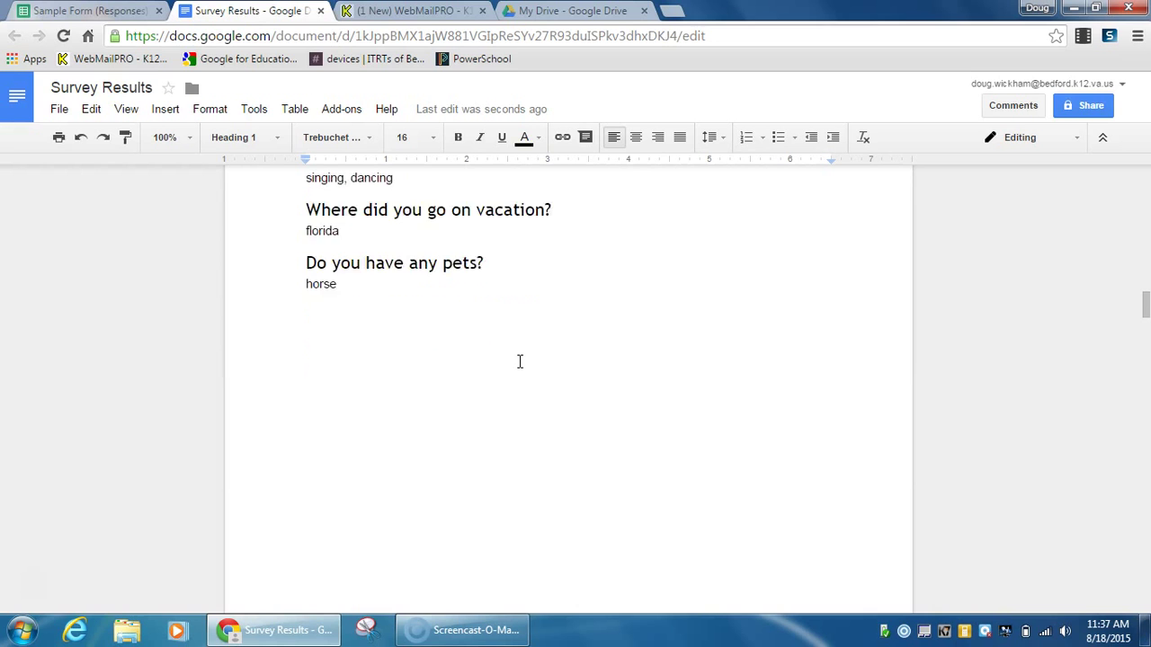
scroll(520, 361, down, 6)
scroll(519, 361, up, 7)
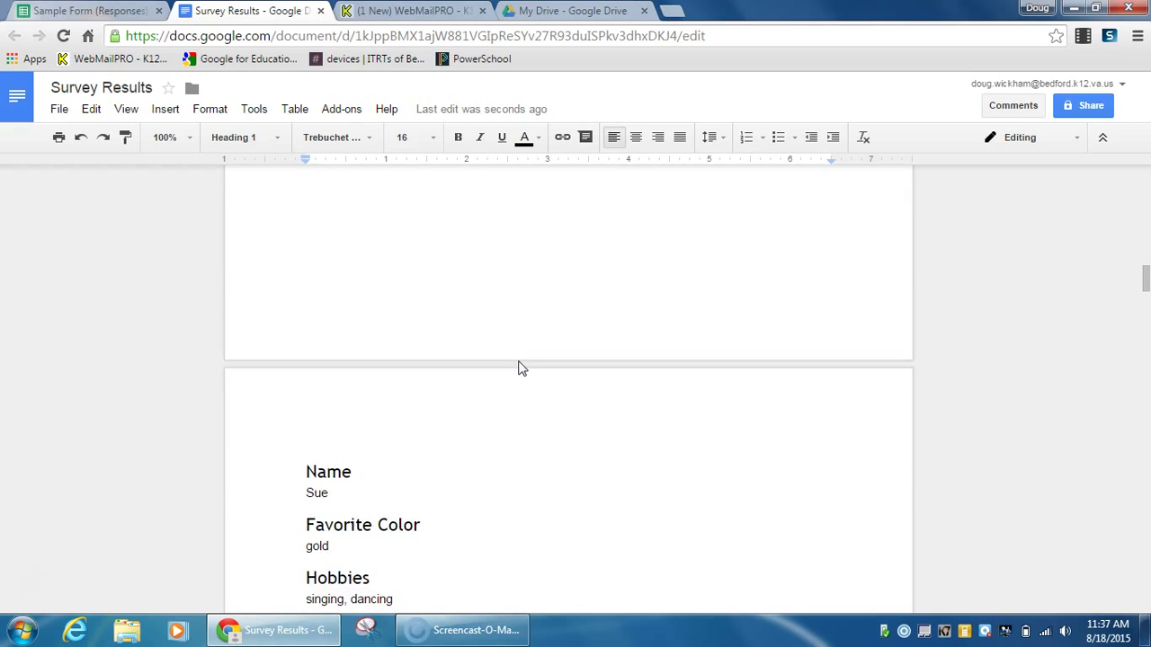
scroll(520, 361, up, 8)
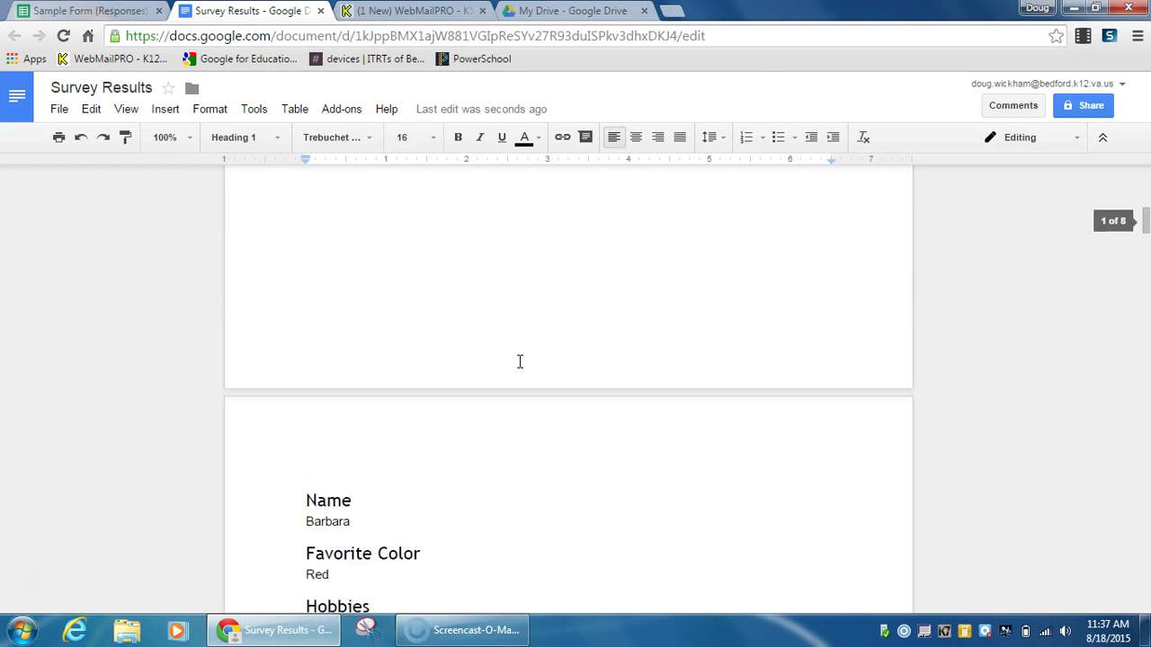
scroll(519, 361, up, 2)
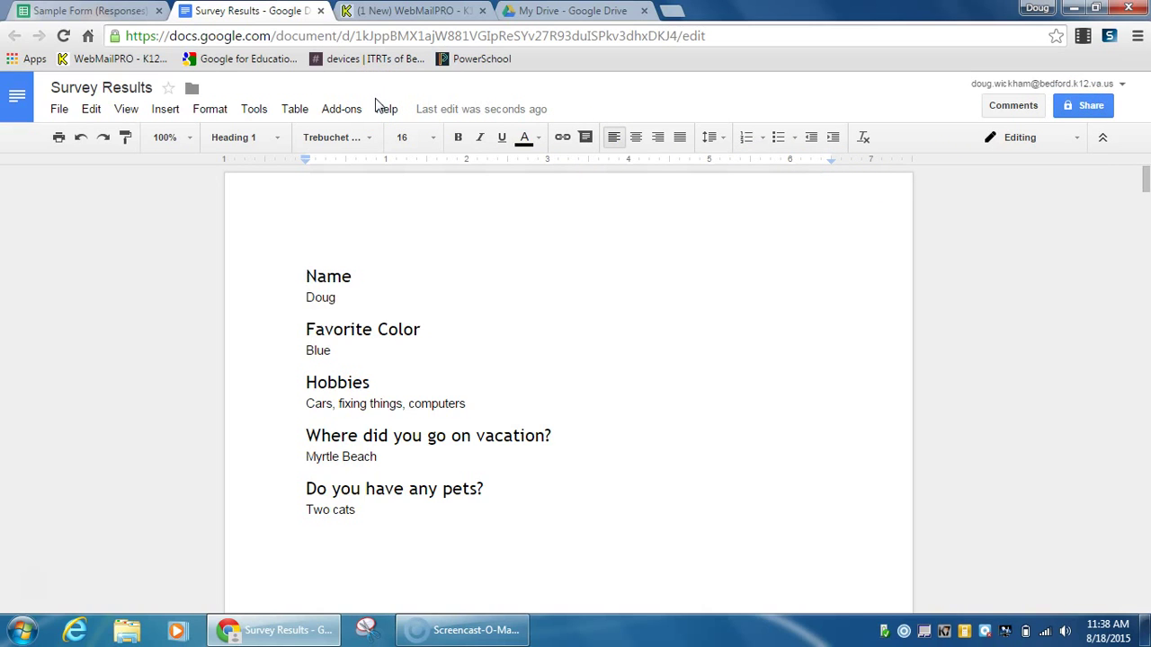
Step: In the Sample Form (Responses) spreadsheet, close the Save As Doc add-on and clear the data selection
click(90, 10)
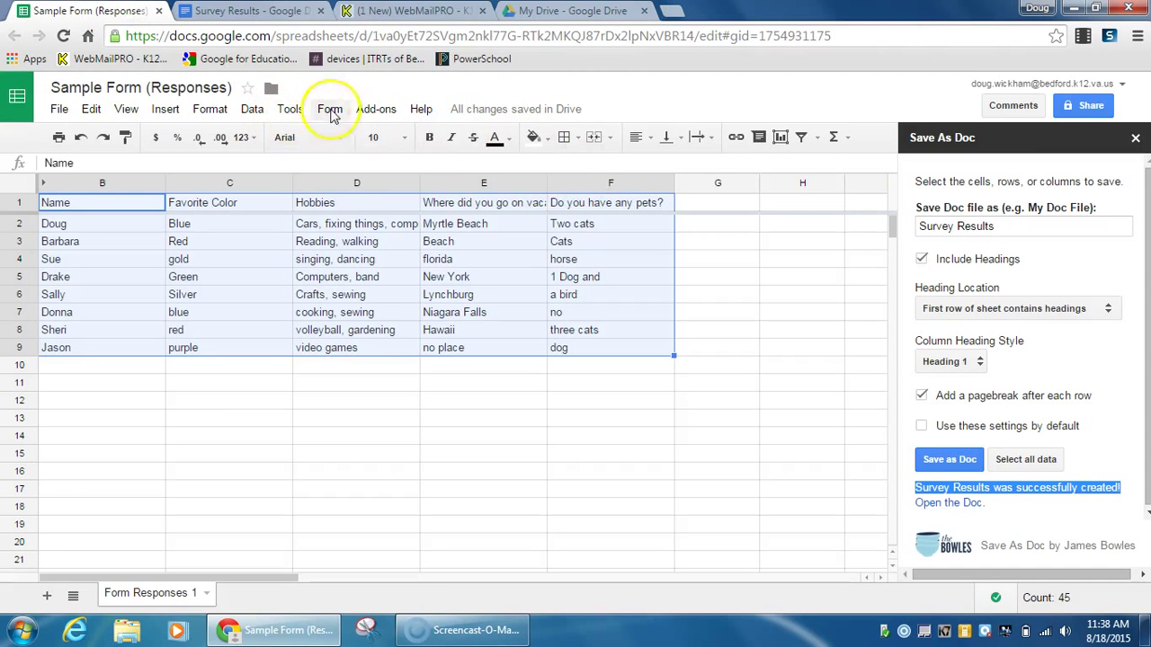
click(380, 117)
mouse_move(389, 164)
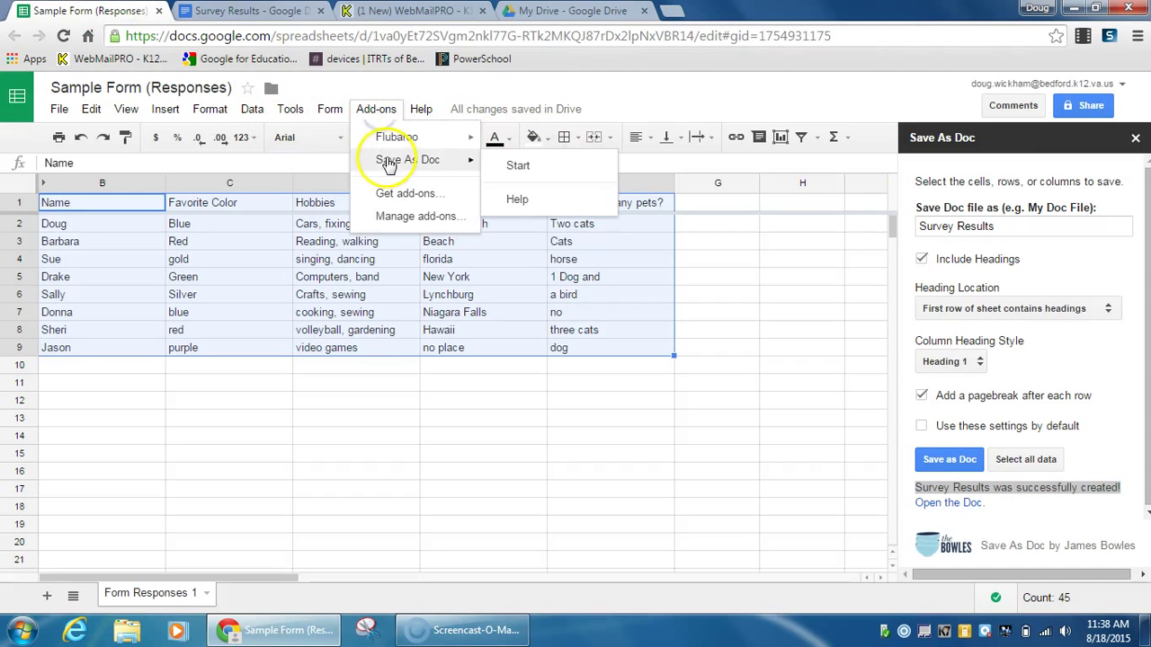
click(1136, 140)
click(1135, 139)
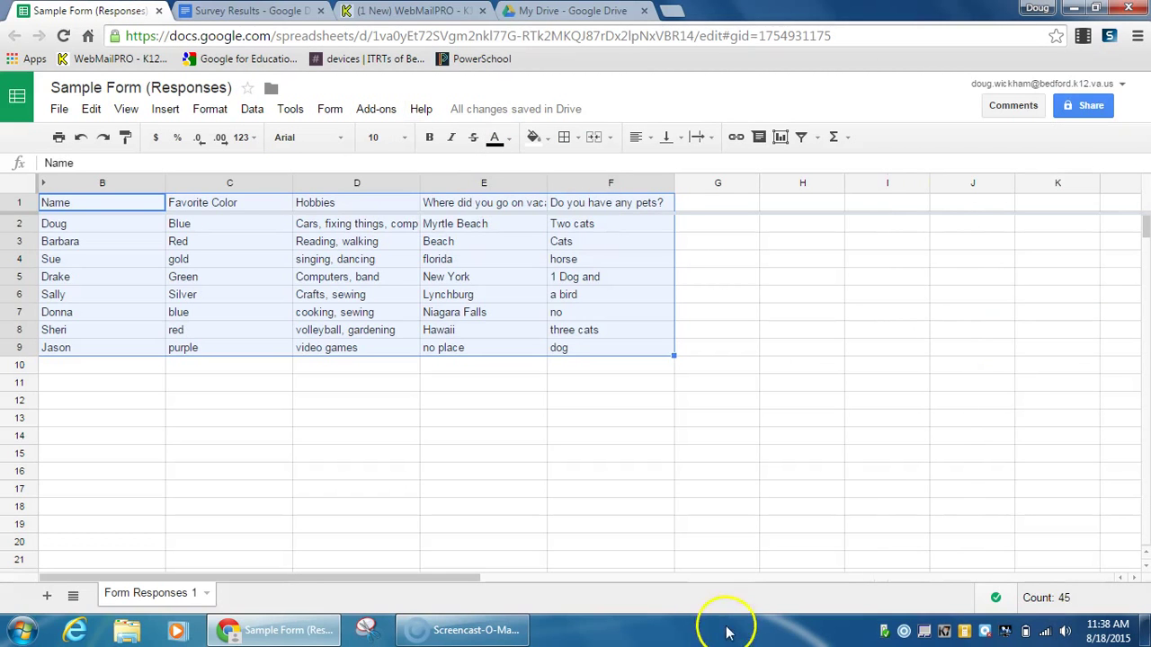
click(701, 499)
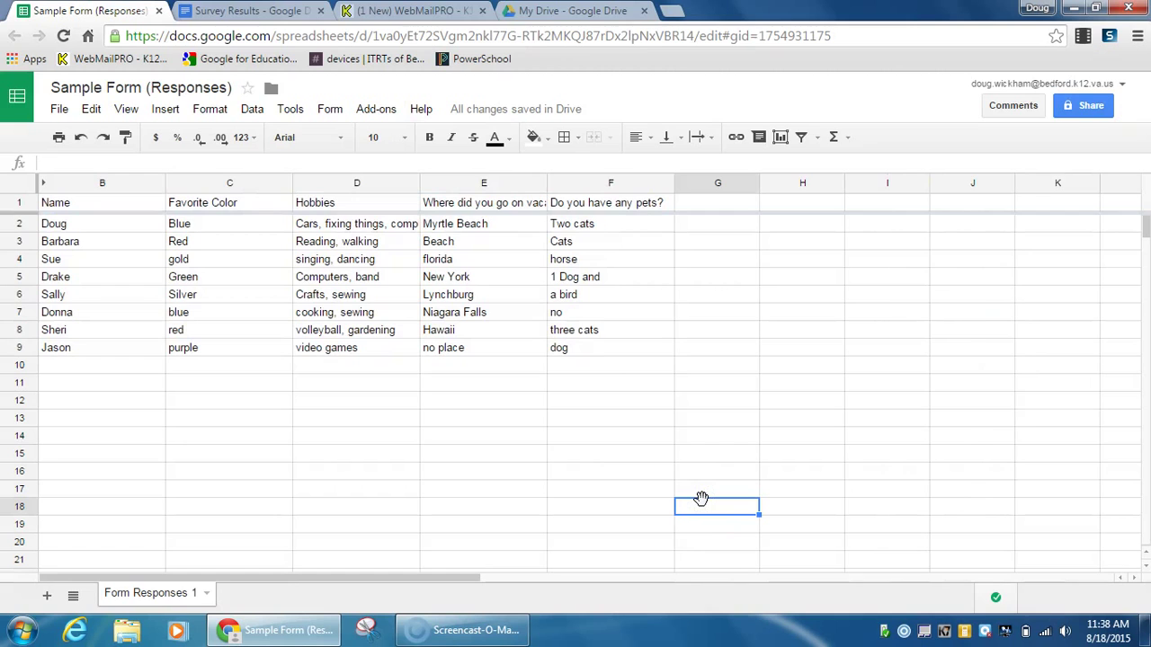